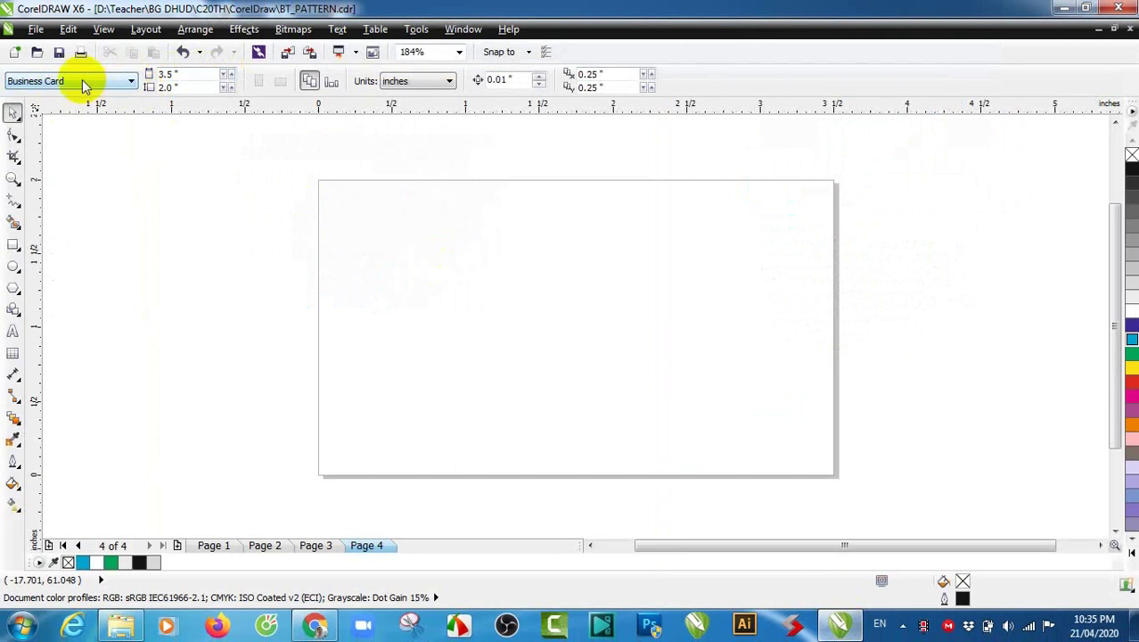
# Change the document's units from inches to millimeters.
pyautogui.click(395, 81)
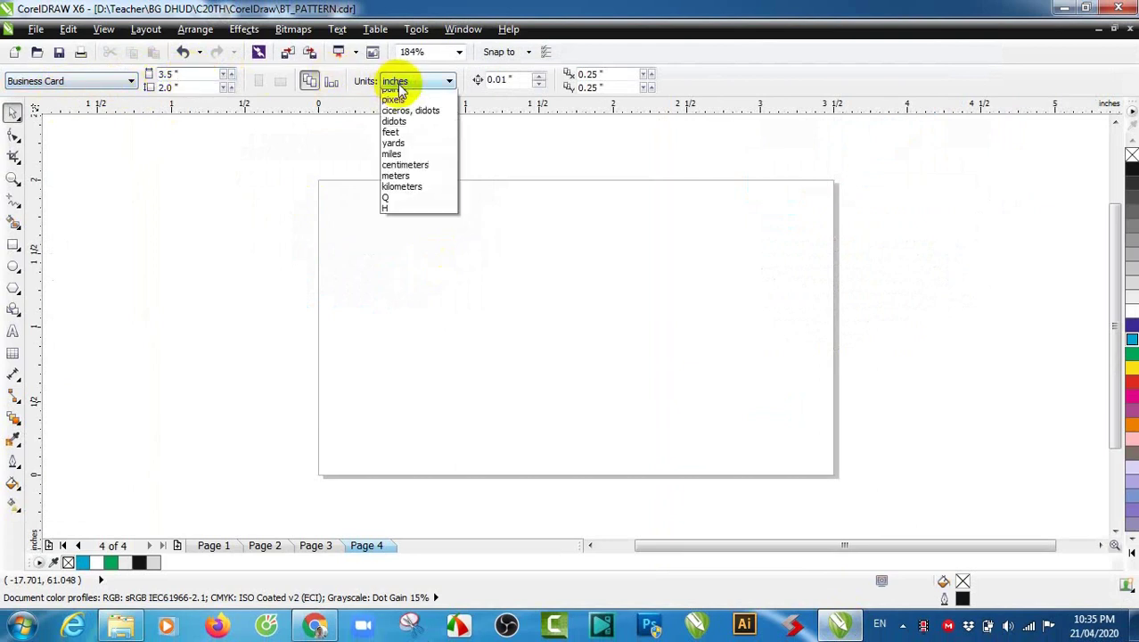
pyautogui.scroll(2, 398, 94)
pyautogui.click(398, 100)
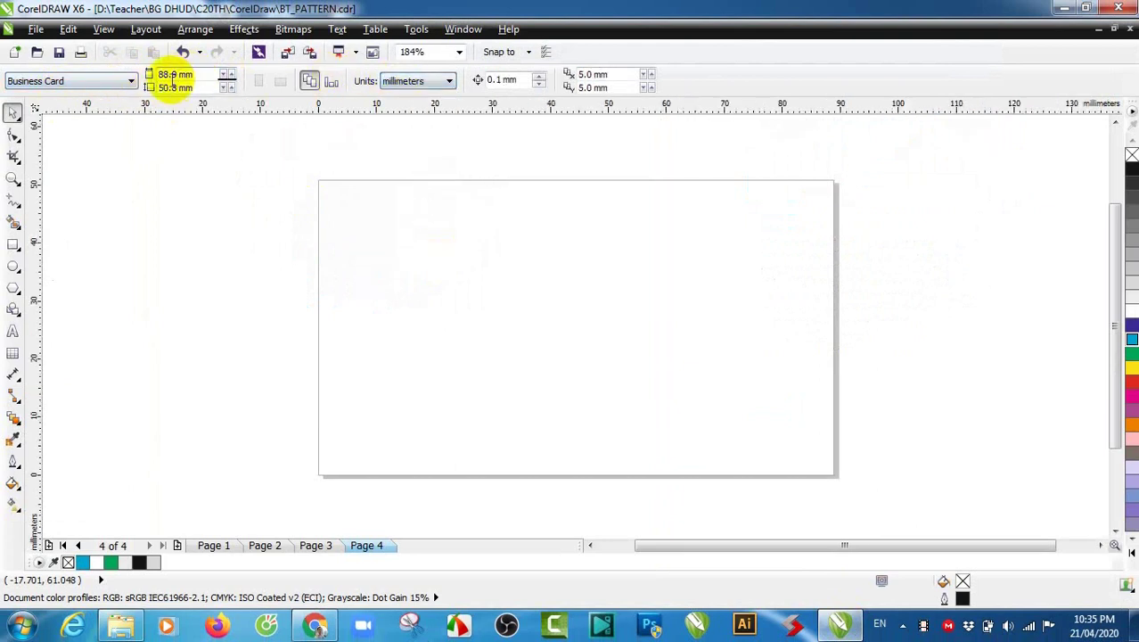
# Draw a thin vertical rectangle beside the page and size it to 1 mm wide and 150 mm high.
pyautogui.scroll(-2, 102, 286)
pyautogui.click(12, 246)
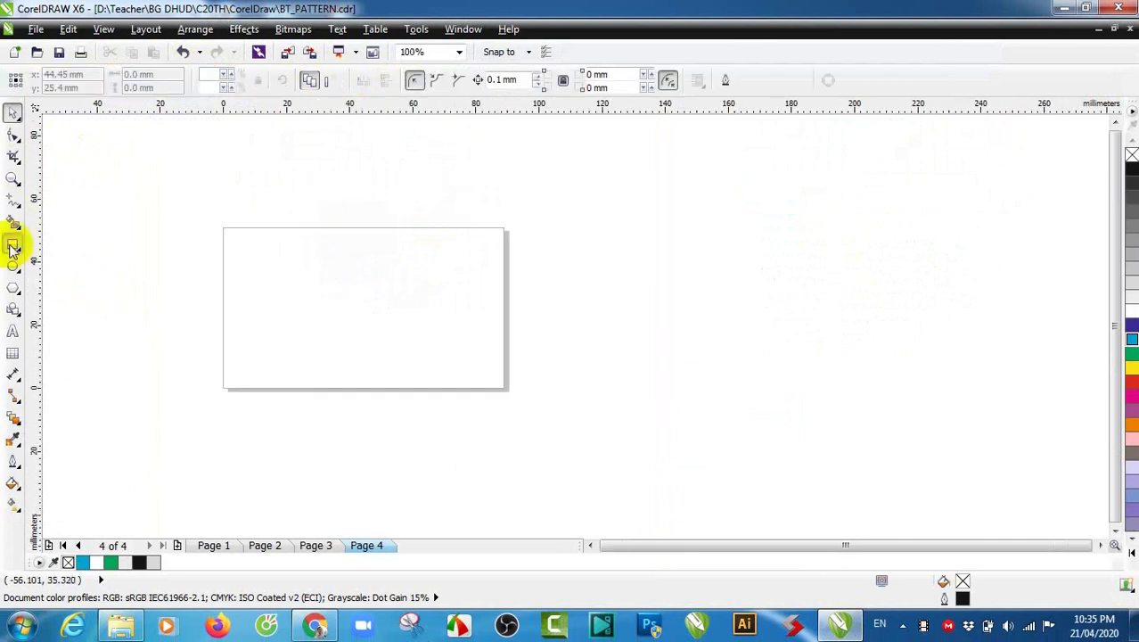
pyautogui.moveTo(123, 186); pyautogui.dragTo(127, 467)
pyautogui.click(165, 77)
pyautogui.write('1')
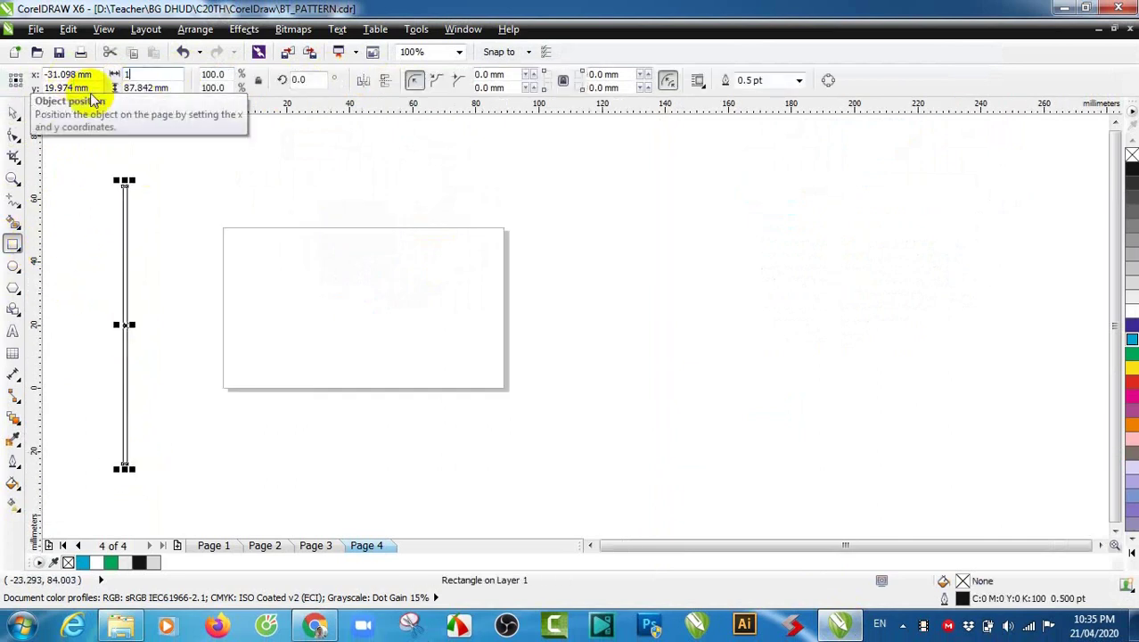
pyautogui.click(165, 86)
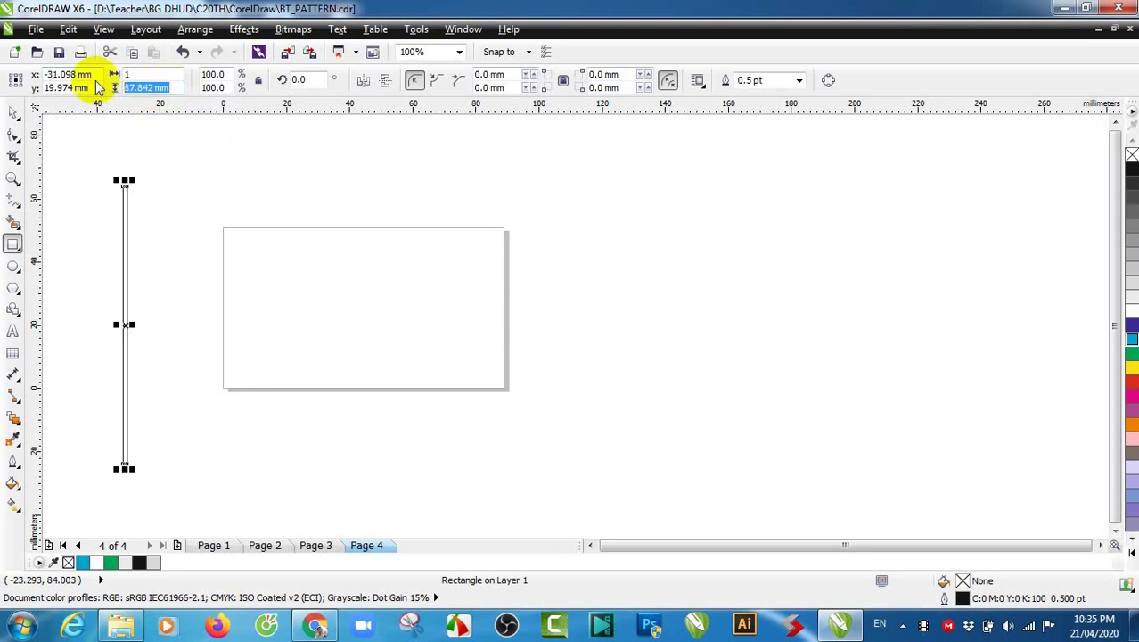
pyautogui.write('150')
pyautogui.press('Return')
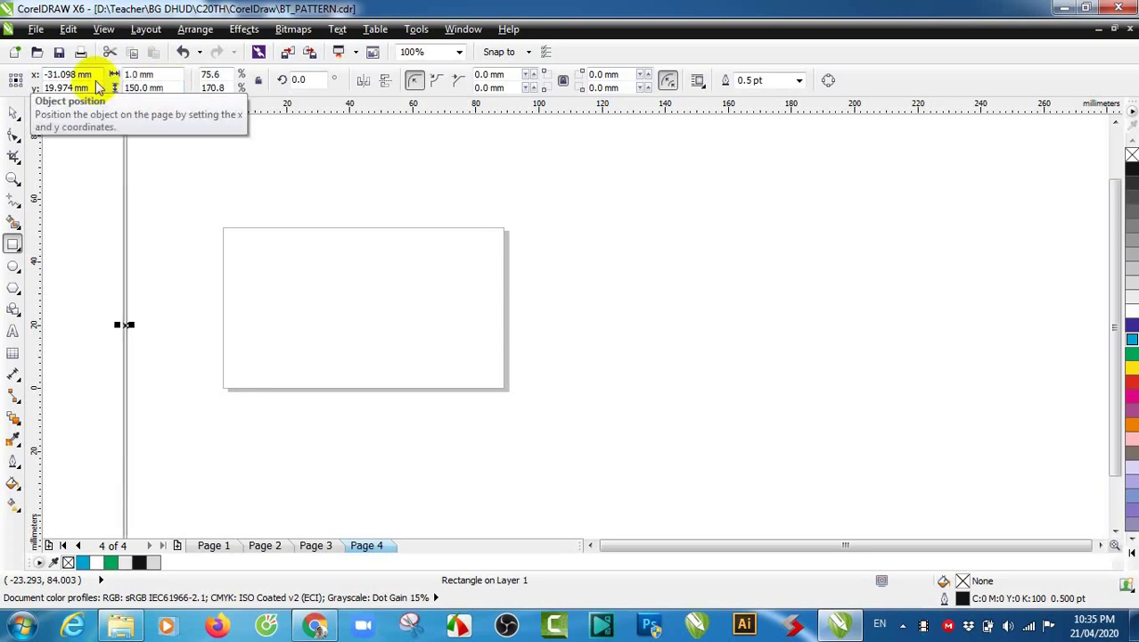
pyautogui.scroll(-2, 98, 152)
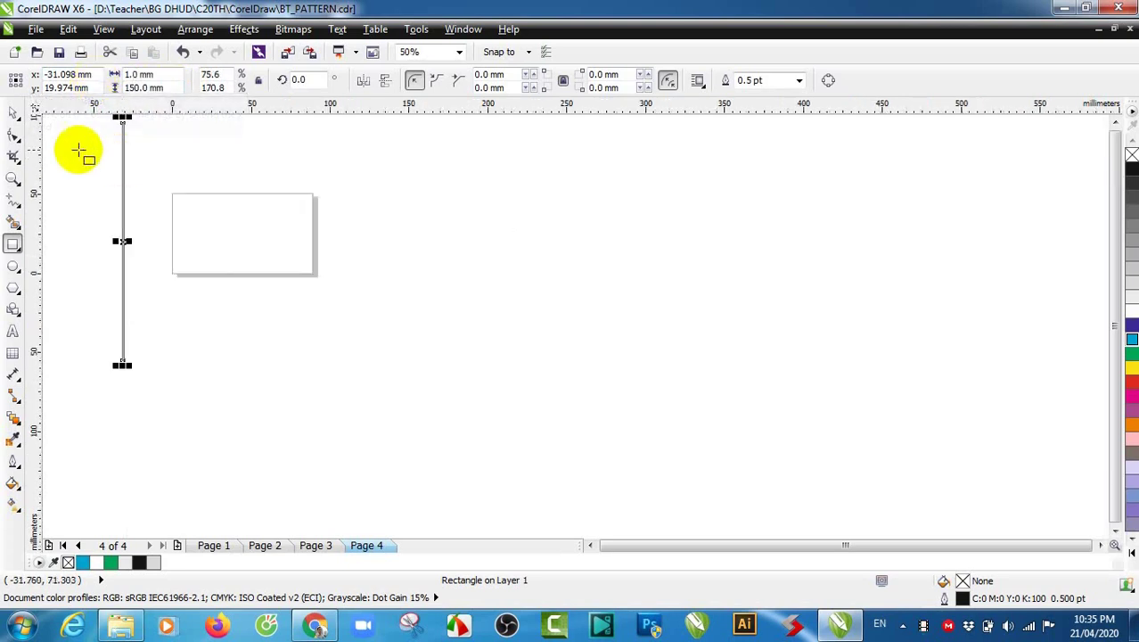
# Rotate the thin rectangle by -30 degrees so it becomes a diagonal strip.
pyautogui.click(12, 114)
pyautogui.click(591, 545)
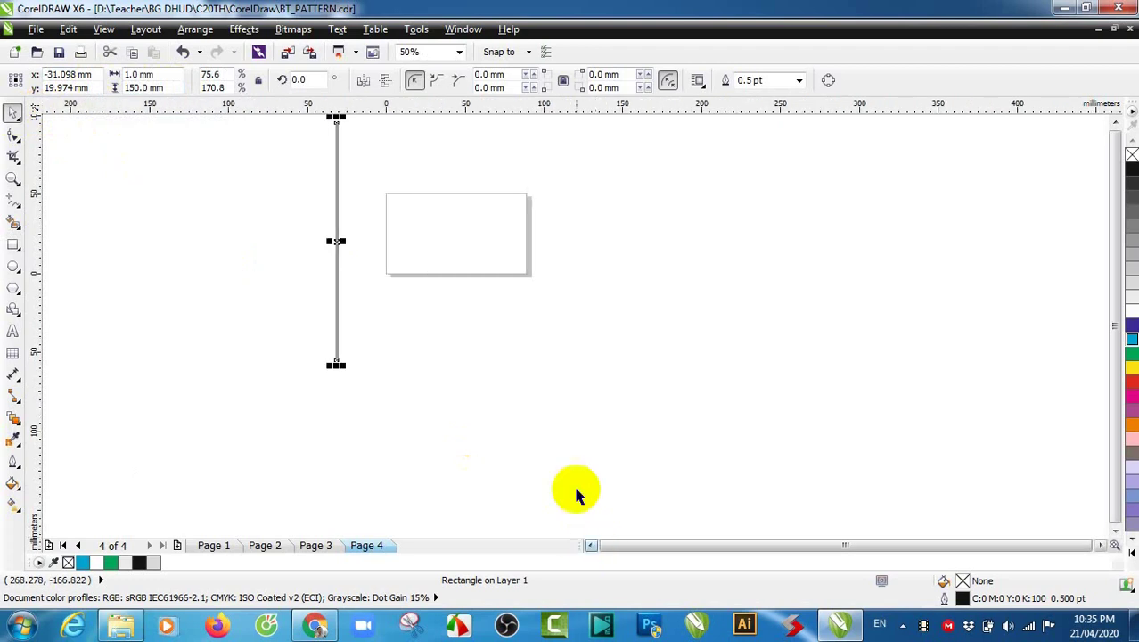
pyautogui.click(560, 372)
pyautogui.click(336, 198)
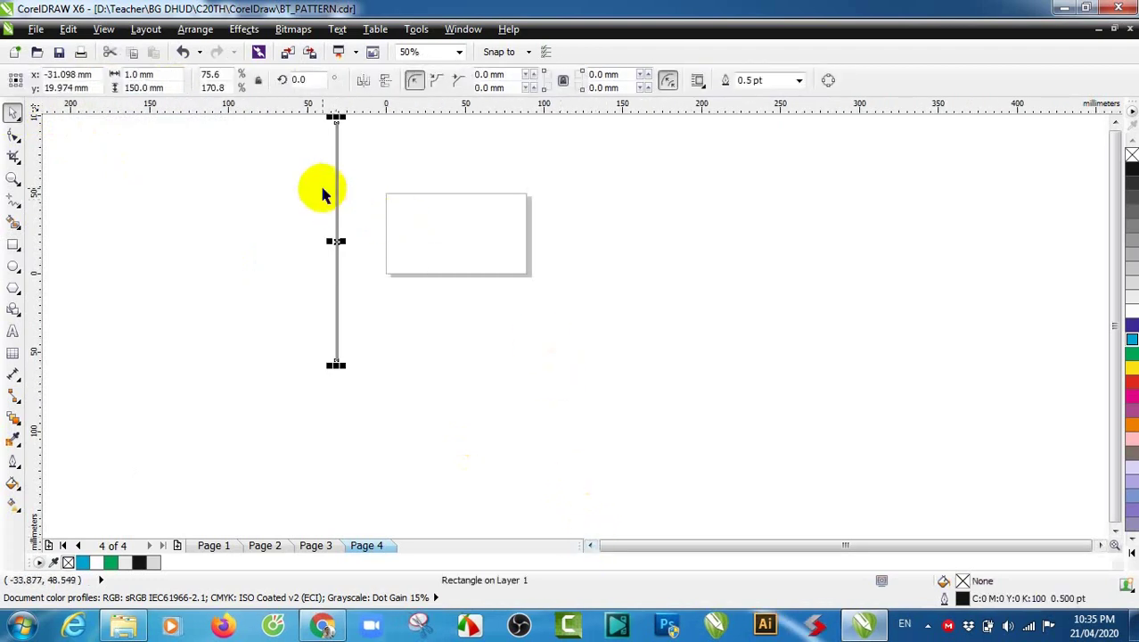
pyautogui.doubleClick(300, 80)
pyautogui.press('BackSpace')
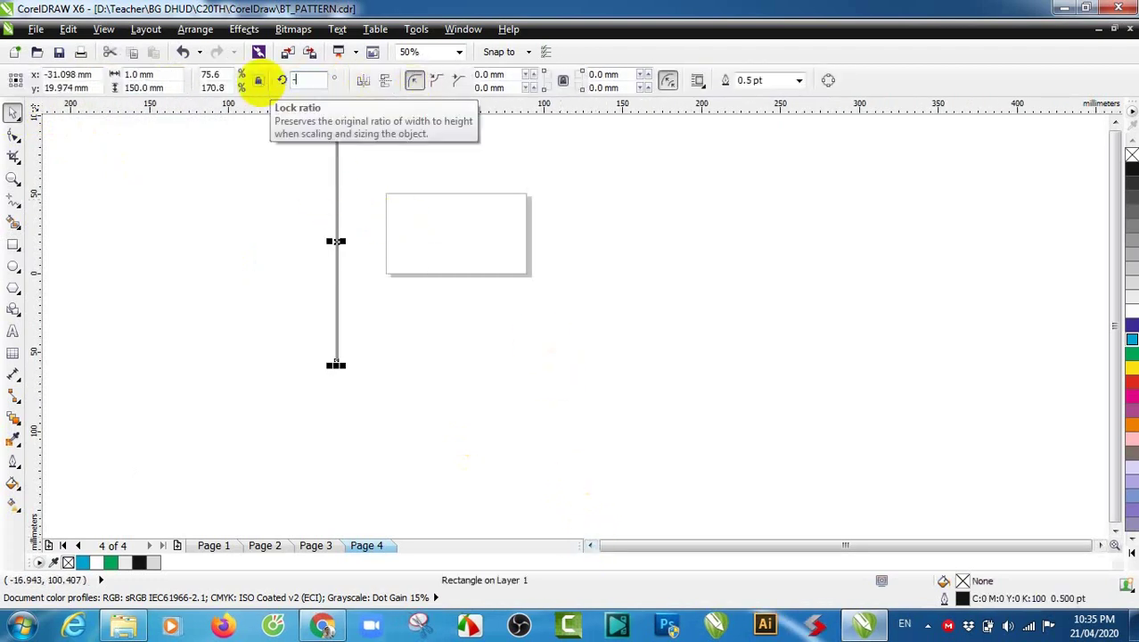
pyautogui.write('-30')
pyautogui.press('Return')
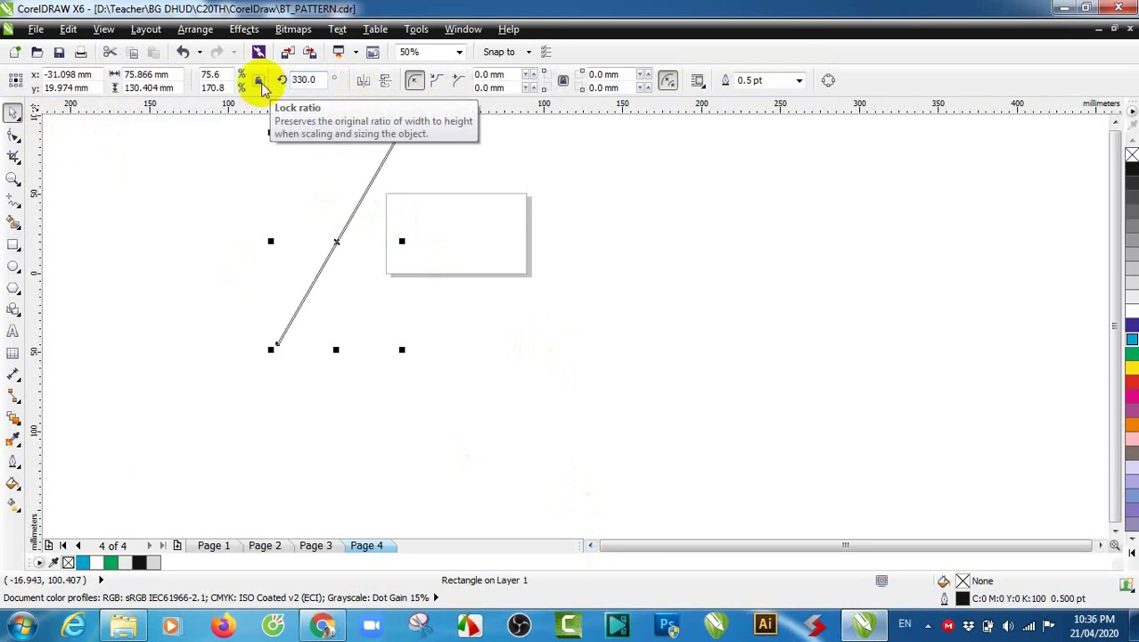
pyautogui.click(393, 343)
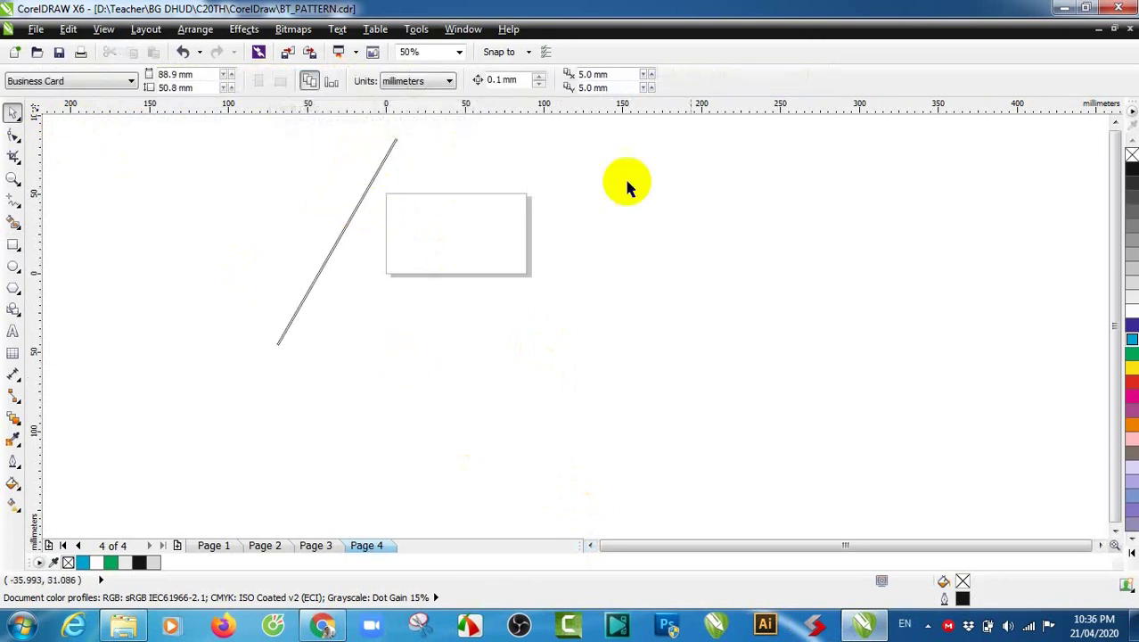
# Move the diagonal strip so it crosses the page's upper-left corner, centred at about x -1 mm, y 48 mm.
pyautogui.click(1114, 120)
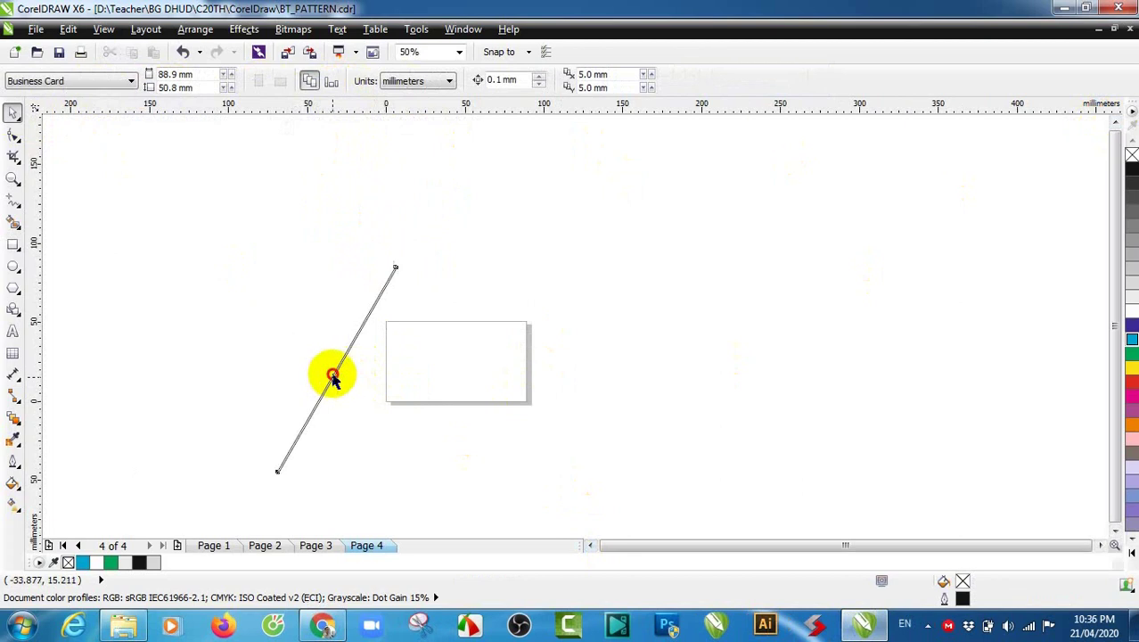
pyautogui.moveTo(333, 378); pyautogui.dragTo(379, 332)
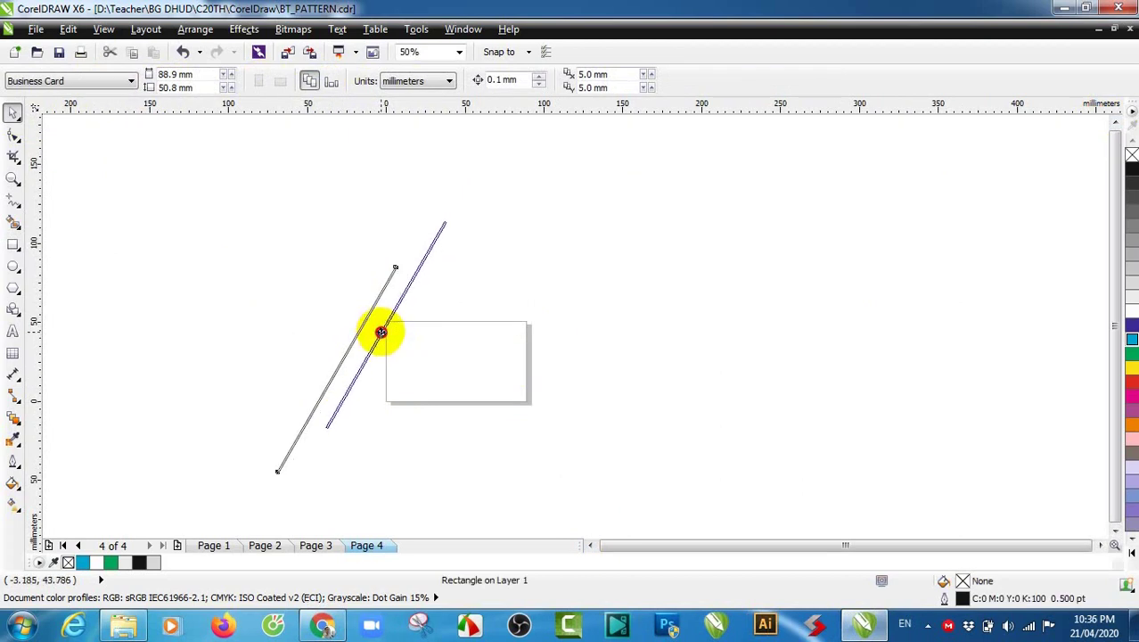
pyautogui.moveTo(379, 333); pyautogui.dragTo(379, 331)
pyautogui.scroll(2, 387, 330)
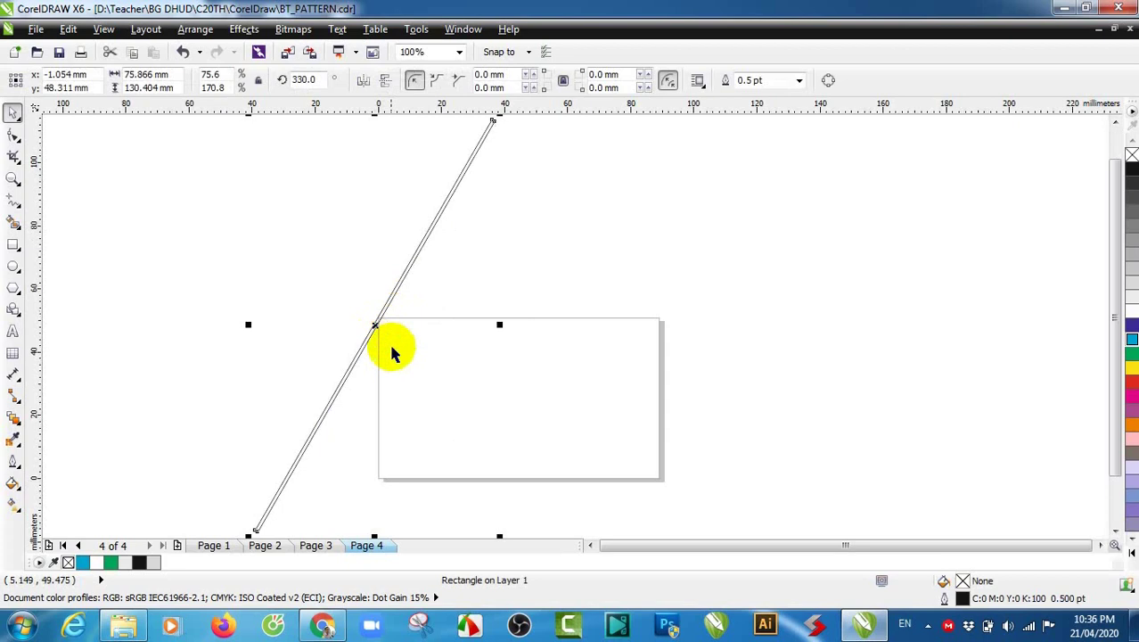
# Place a copy of the diagonal strip about 2.2 mm to the right of and 1.8 mm below the original.
pyautogui.scroll(1, 389, 347)
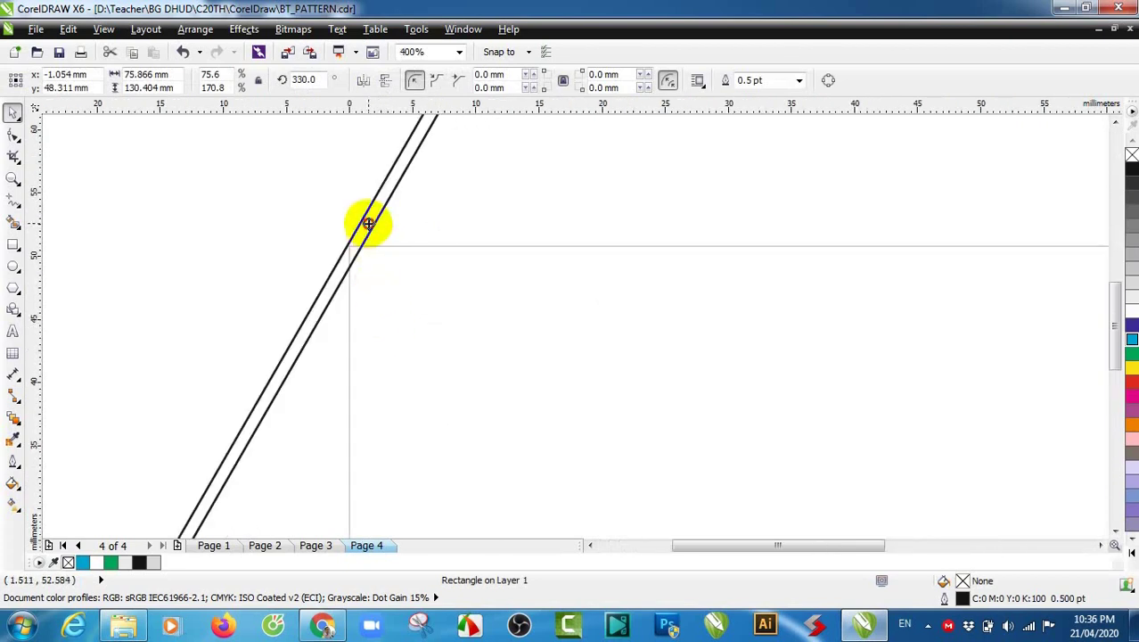
pyautogui.moveTo(369, 224); pyautogui.dragTo(396, 246)
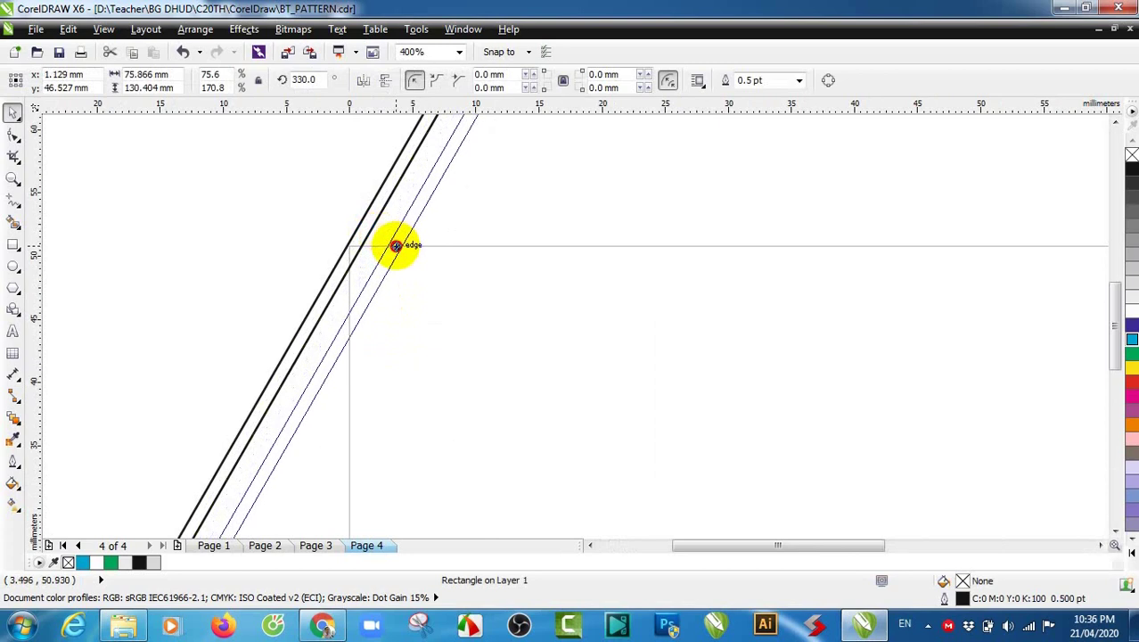
pyautogui.moveTo(396, 246); pyautogui.dragTo(396, 246)
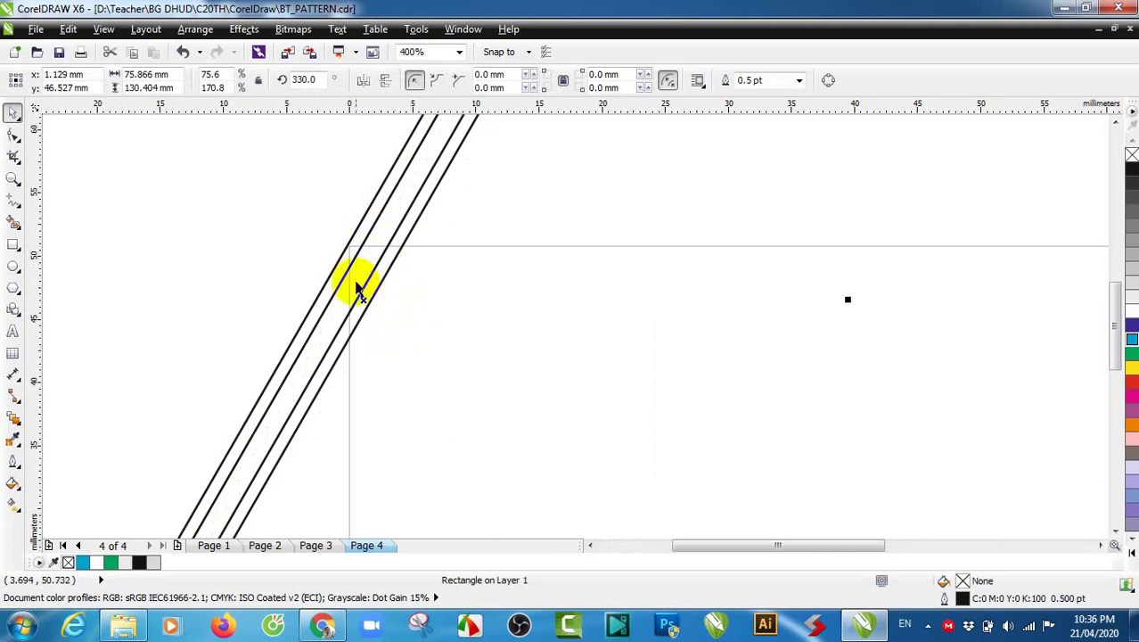
# Repeat the strip duplication at the same spacing until the diagonal strips cover the whole page.
pyautogui.hotkey('ctrl', 'r')
pyautogui.hotkey('ctrl', 'r')
pyautogui.hotkey('ctrl', 'r')
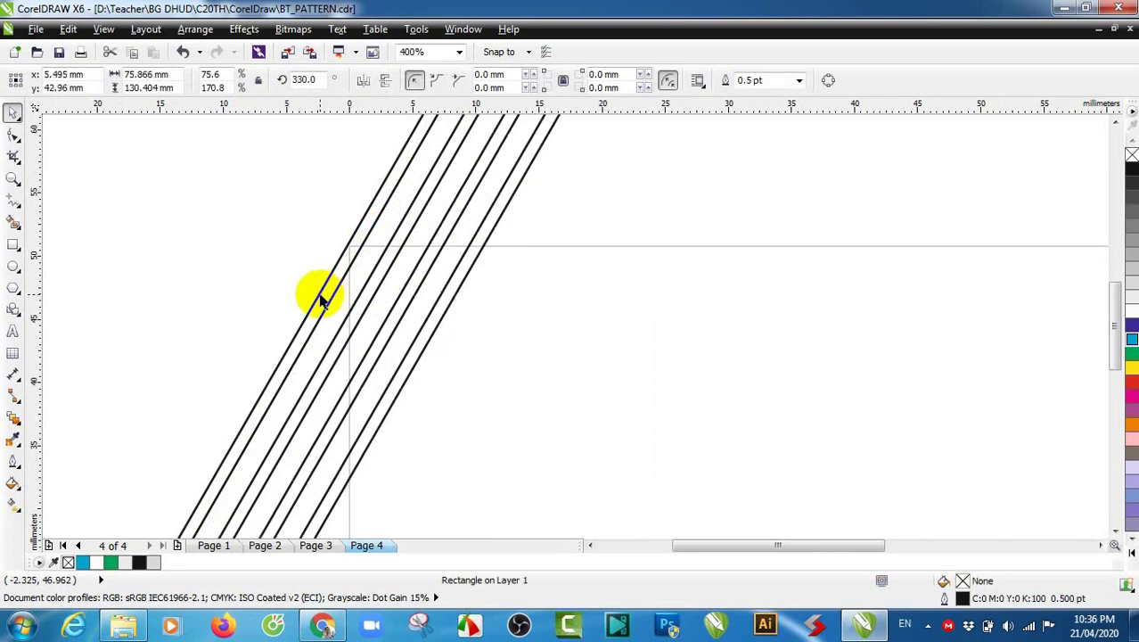
pyautogui.scroll(-1, 535, 374)
pyautogui.scroll(-1, 537, 375)
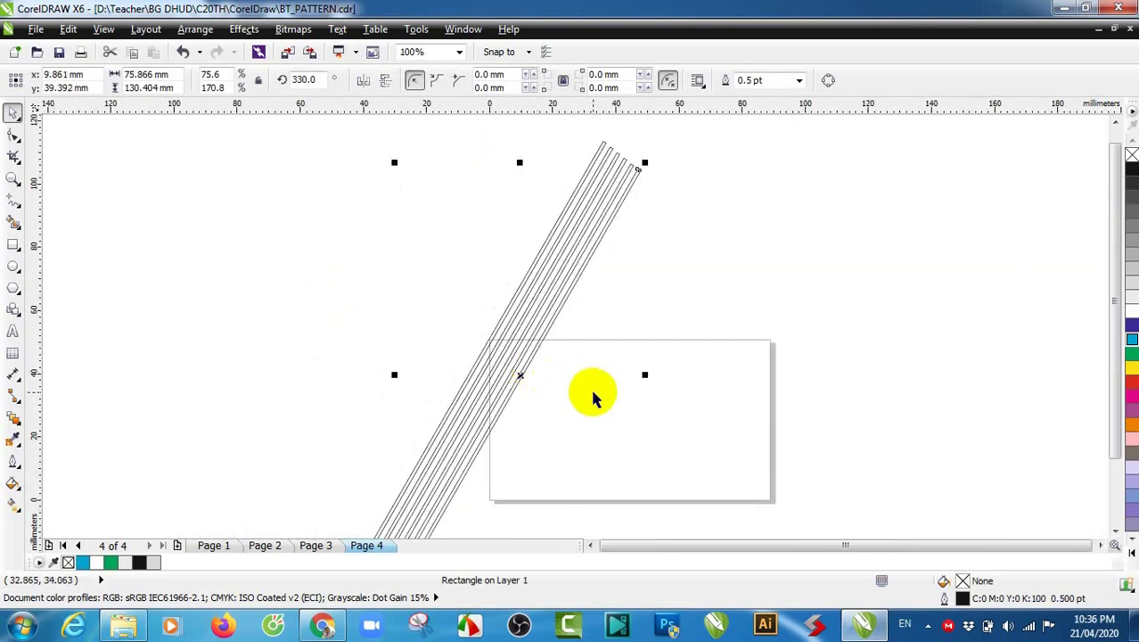
pyautogui.hotkey('ctrl', 'r')
pyautogui.hotkey('ctrl', 'r')
pyautogui.hotkey('ctrl', 'r')
pyautogui.hotkey('ctrl', 'r')
pyautogui.hotkey('ctrl', 'r')
pyautogui.hotkey('ctrl', 'r')
pyautogui.hotkey('ctrl', 'r')
pyautogui.hotkey('ctrl', 'r')
pyautogui.hotkey('ctrl', 'r')
pyautogui.hotkey('ctrl', 'r')
pyautogui.hotkey('ctrl', 'r')
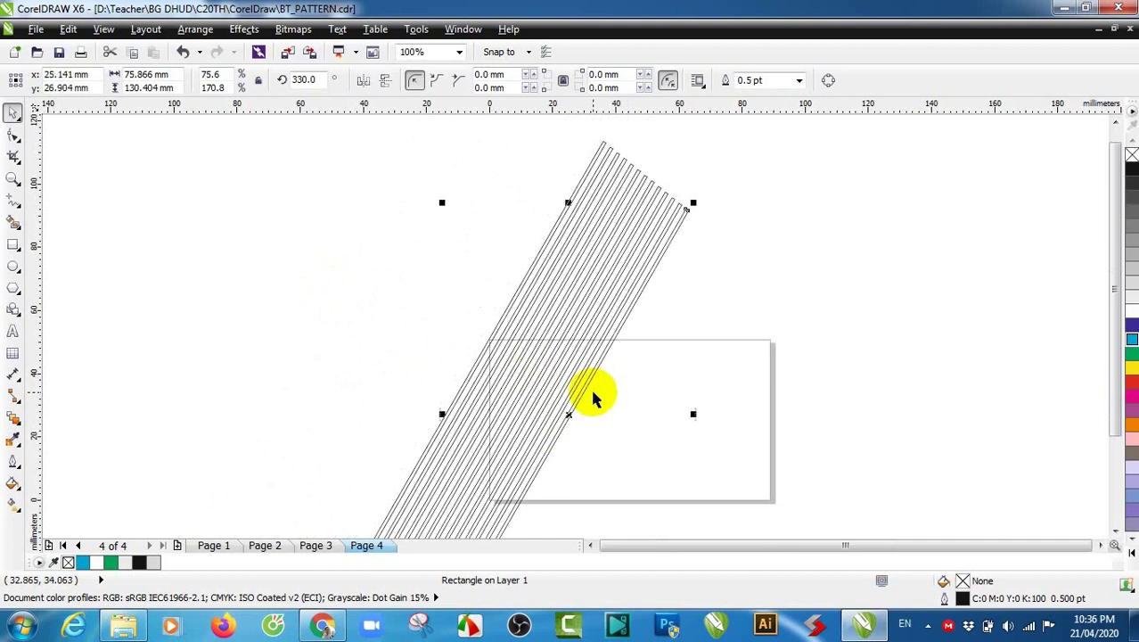
pyautogui.hotkey('ctrl', 'r')
pyautogui.hotkey('ctrl', 'r')
pyautogui.hotkey('ctrl', 'r')
pyautogui.hotkey('ctrl', 'r')
pyautogui.hotkey('ctrl', 'r')
pyautogui.hotkey('ctrl', 'r')
pyautogui.hotkey('ctrl', 'r')
pyautogui.hotkey('ctrl', 'r')
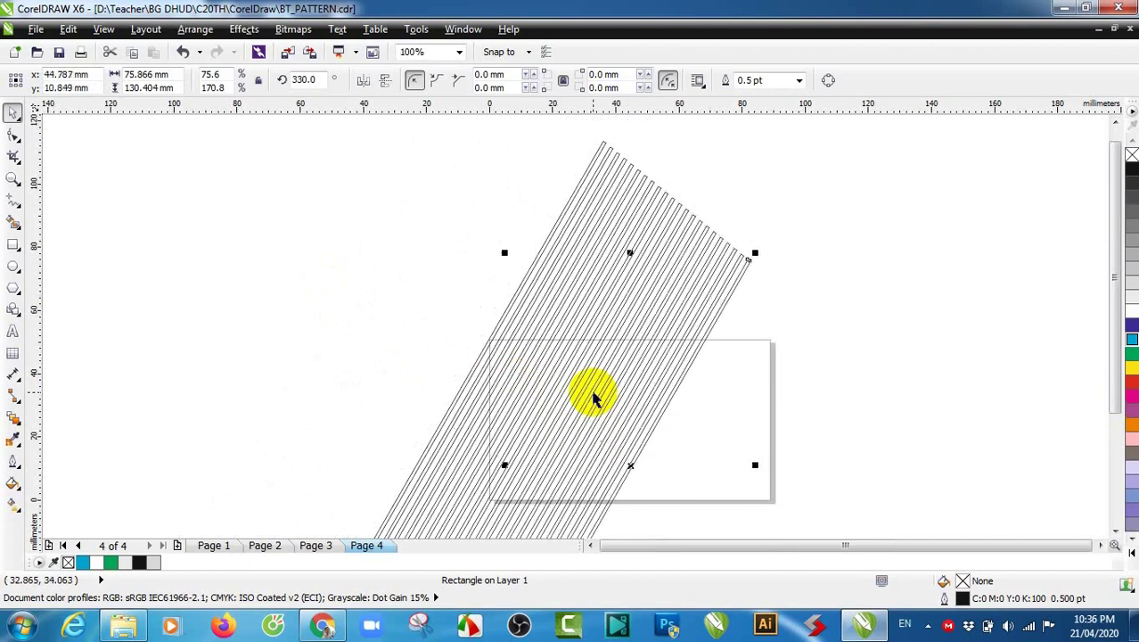
pyautogui.hotkey('ctrl', 'r')
pyautogui.hotkey('ctrl', 'r')
pyautogui.hotkey('ctrl', 'r')
pyautogui.hotkey('ctrl', 'r')
pyautogui.hotkey('ctrl', 'r')
pyautogui.hotkey('ctrl', 'r')
pyautogui.hotkey('ctrl', 'r')
pyautogui.hotkey('ctrl', 'r')
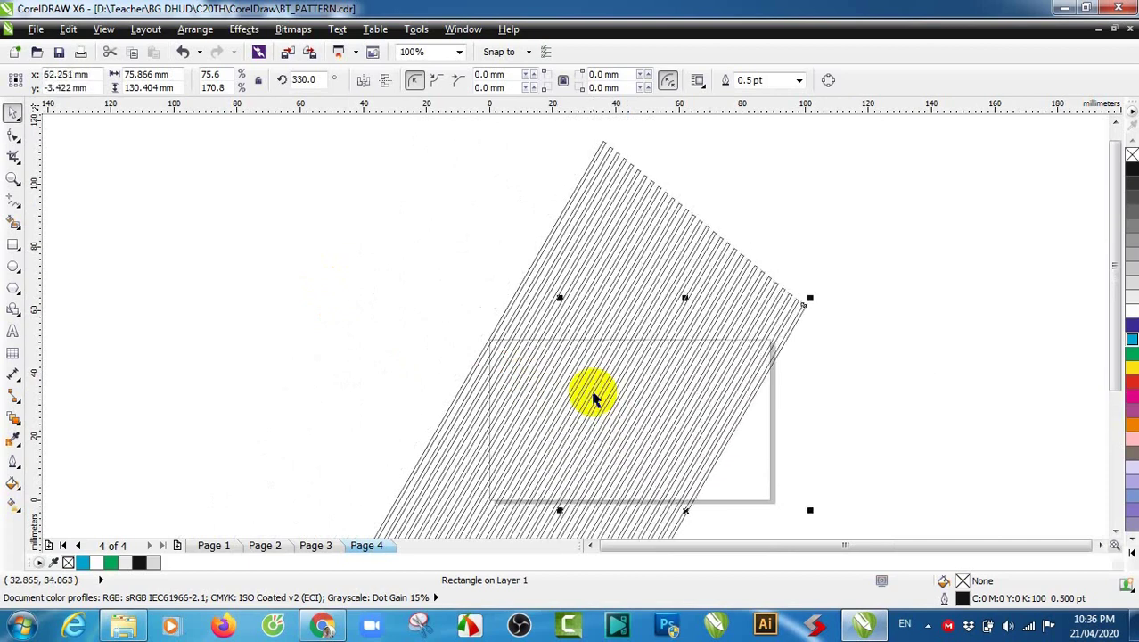
pyautogui.hotkey('ctrl', 'r')
pyautogui.hotkey('ctrl', 'r')
pyautogui.hotkey('ctrl', 'r')
pyautogui.hotkey('ctrl', 'r')
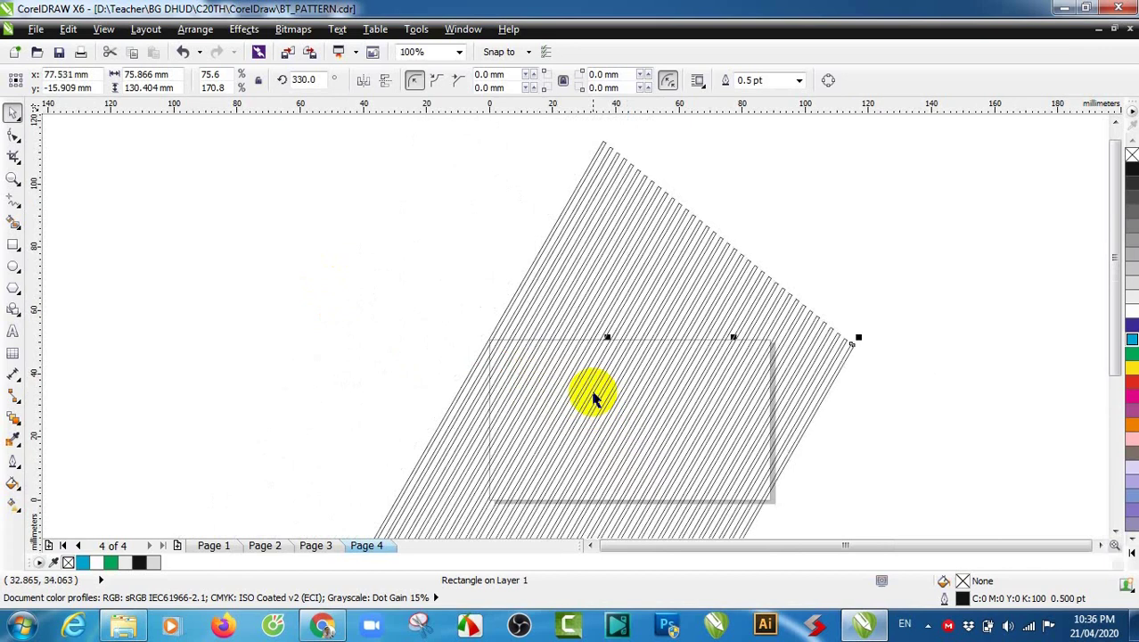
# Add the artistic text "Ctrl+D" in the empty area outside the page, beside the strips.
pyautogui.click(13, 331)
pyautogui.click(280, 249)
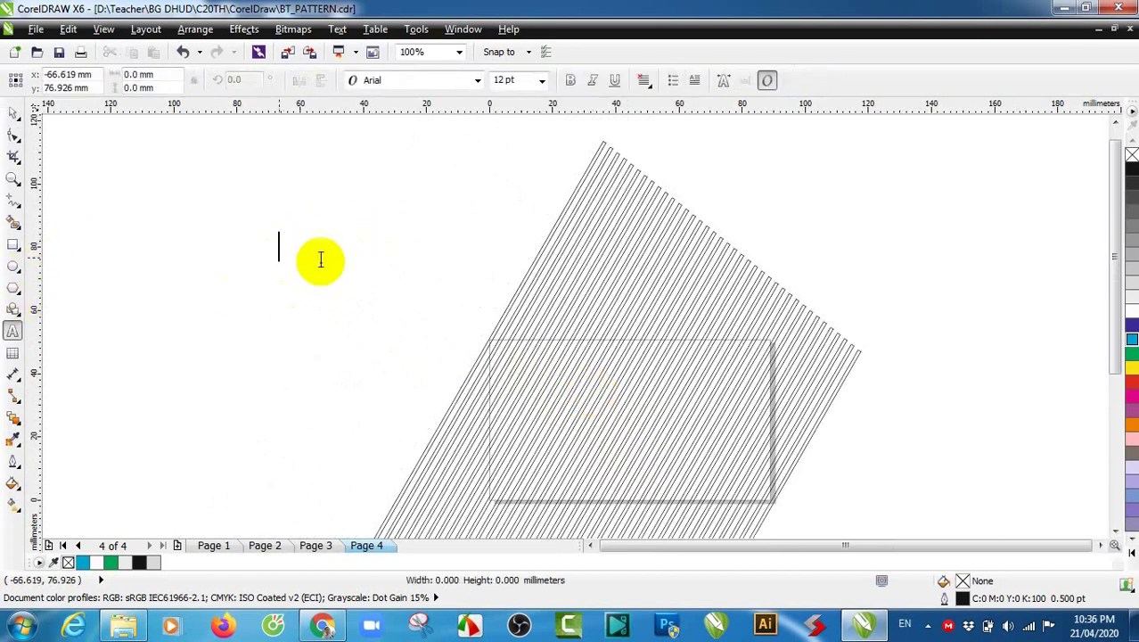
pyautogui.write('Ctrl+D')
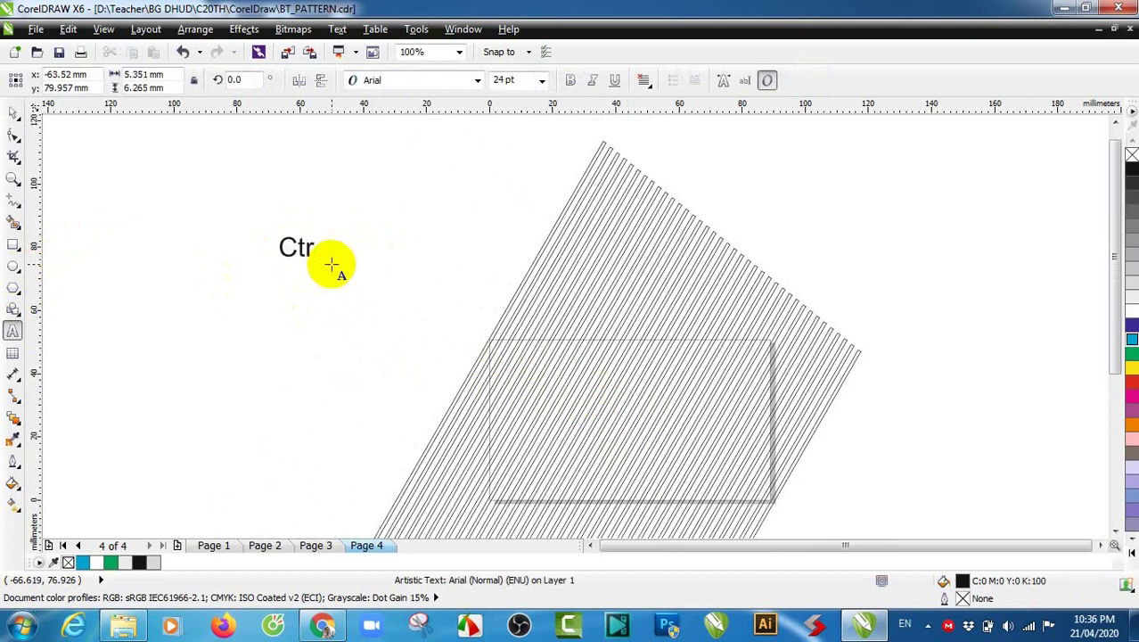
pyautogui.click(12, 113)
pyautogui.click(245, 157)
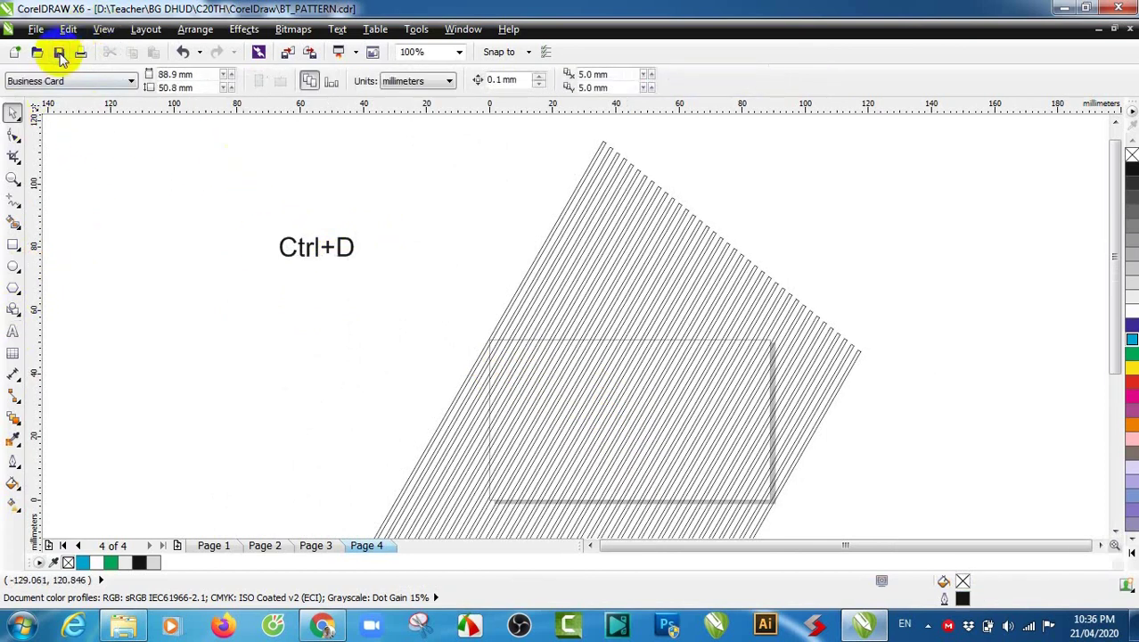
# Select all the diagonal strips without the text and group them.
pyautogui.scroll(-2, 398, 283)
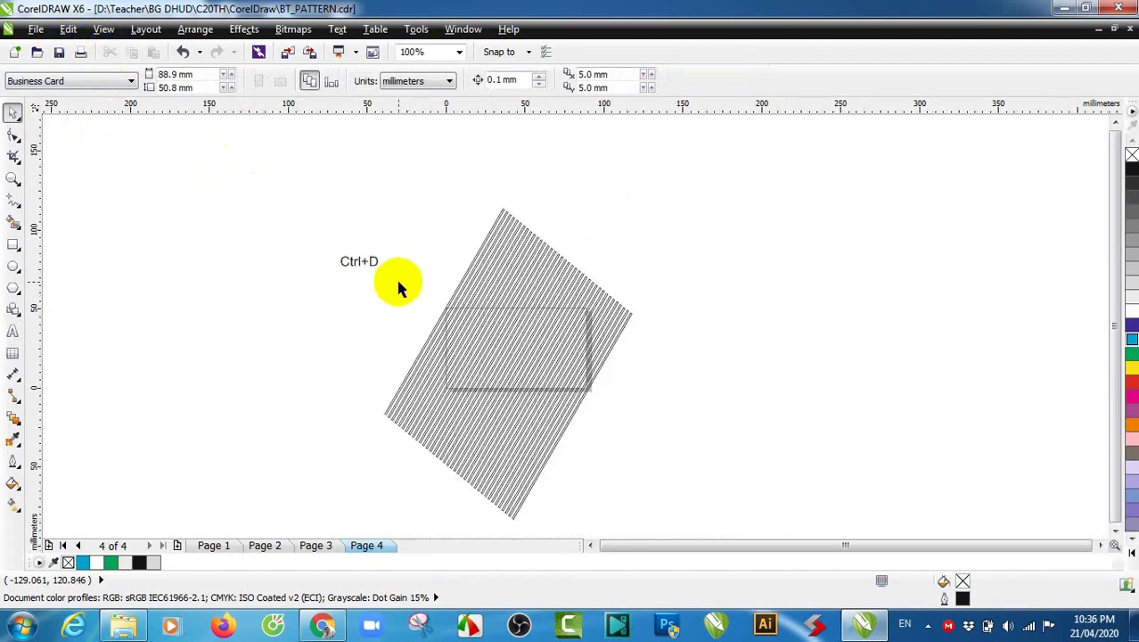
pyautogui.moveTo(371, 182)
pyautogui.mouseDown()
pyautogui.moveTo(491, 400)
pyautogui.moveTo(664, 532)
pyautogui.moveTo(666, 508)
pyautogui.mouseUp()
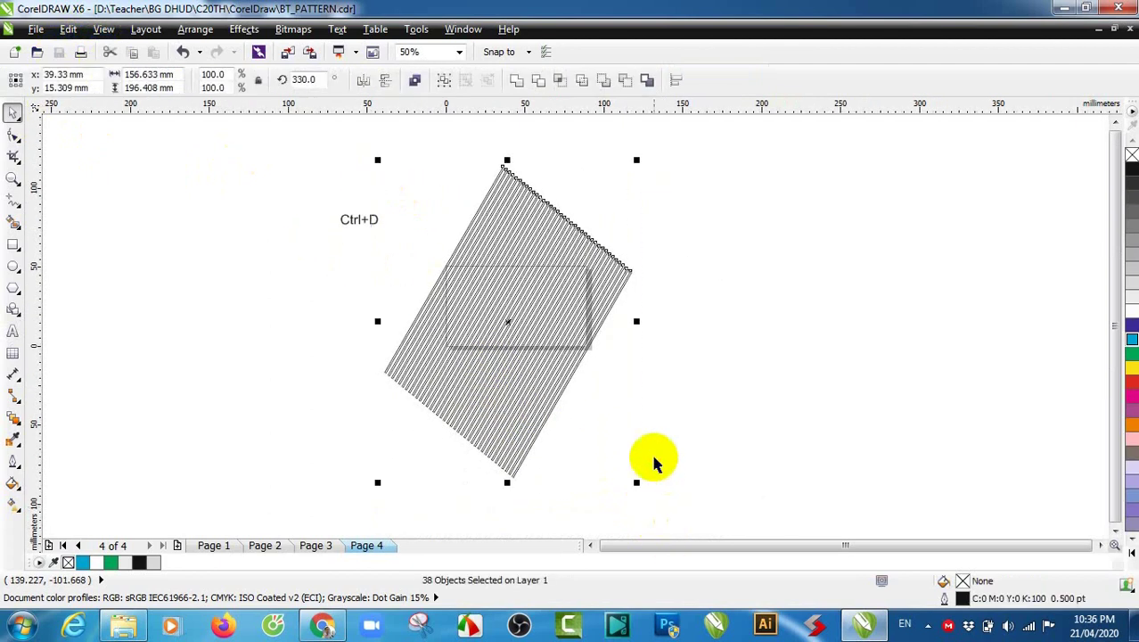
pyautogui.rightClick(527, 220)
pyautogui.click(572, 310)
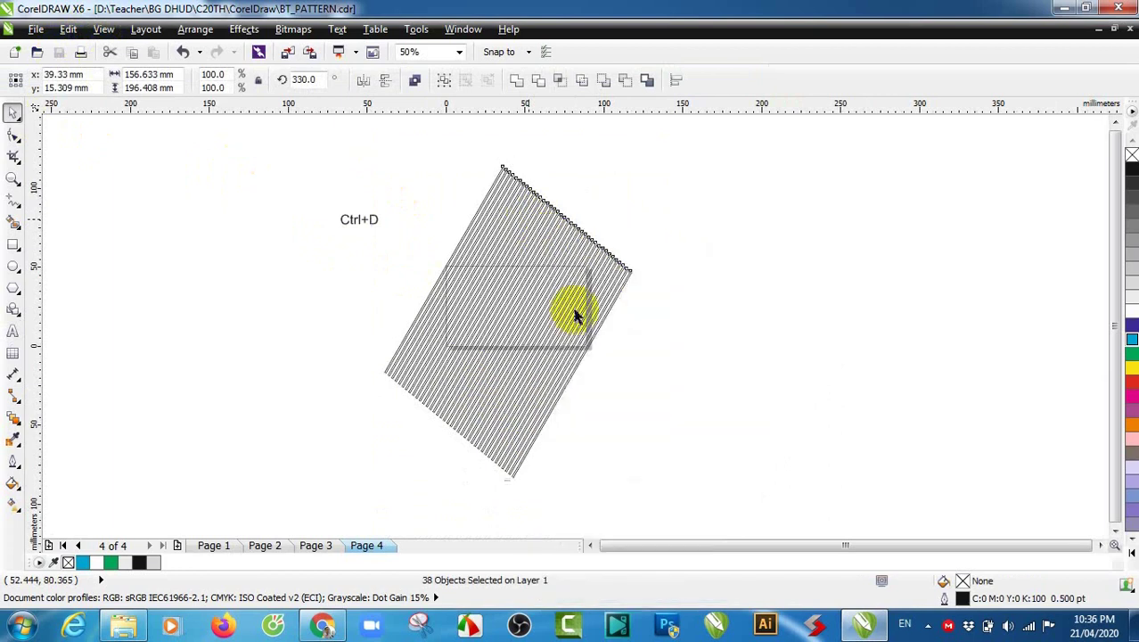
pyautogui.click(745, 292)
# Fill the group of strips with 10% black and remove its outline.
pyautogui.scroll(2, 505, 247)
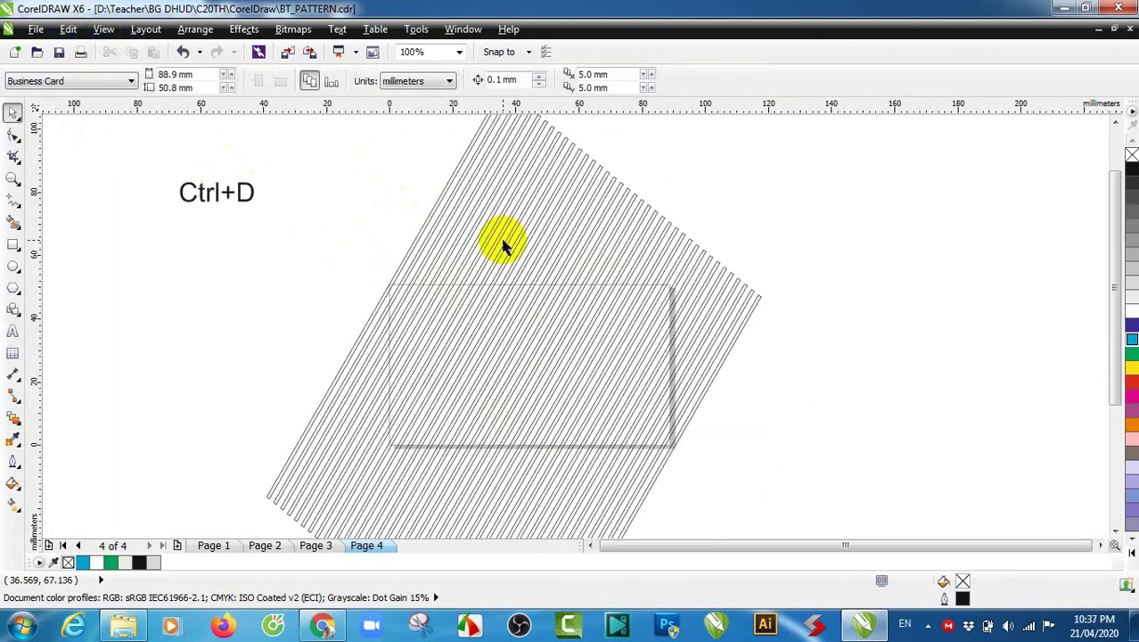
pyautogui.click(606, 232)
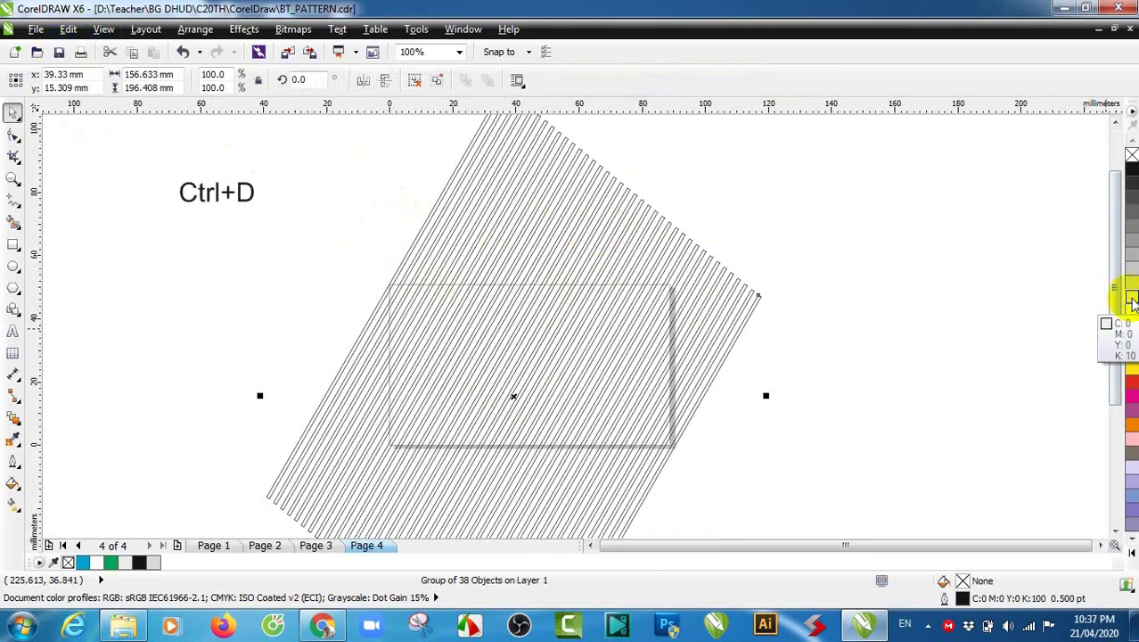
pyautogui.click(1131, 299)
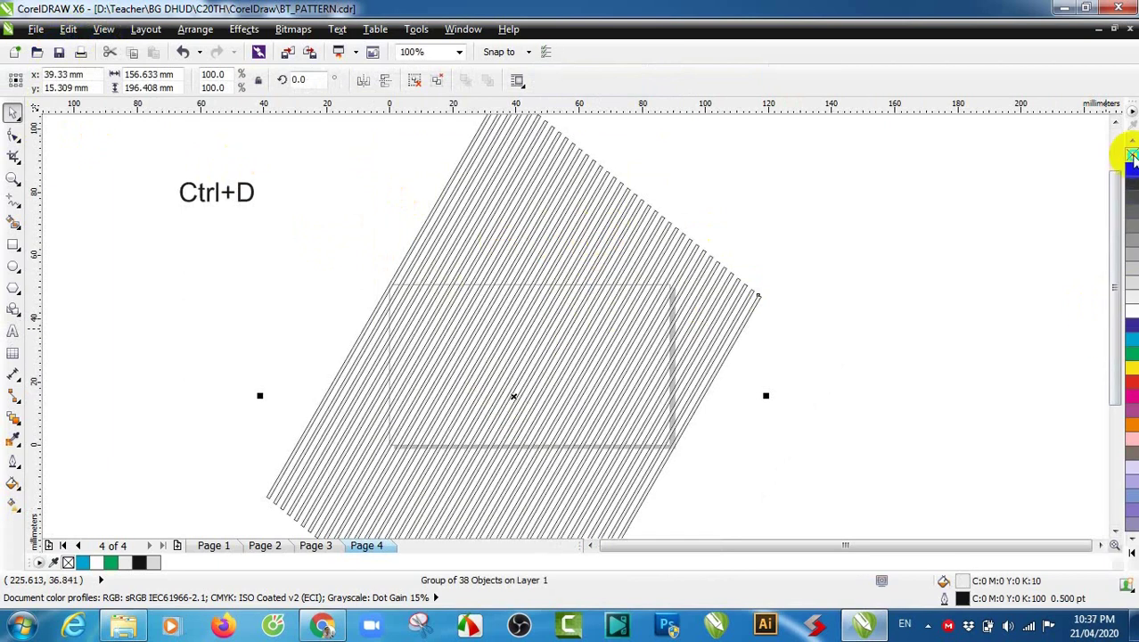
pyautogui.rightClick(1130, 156)
pyautogui.click(961, 272)
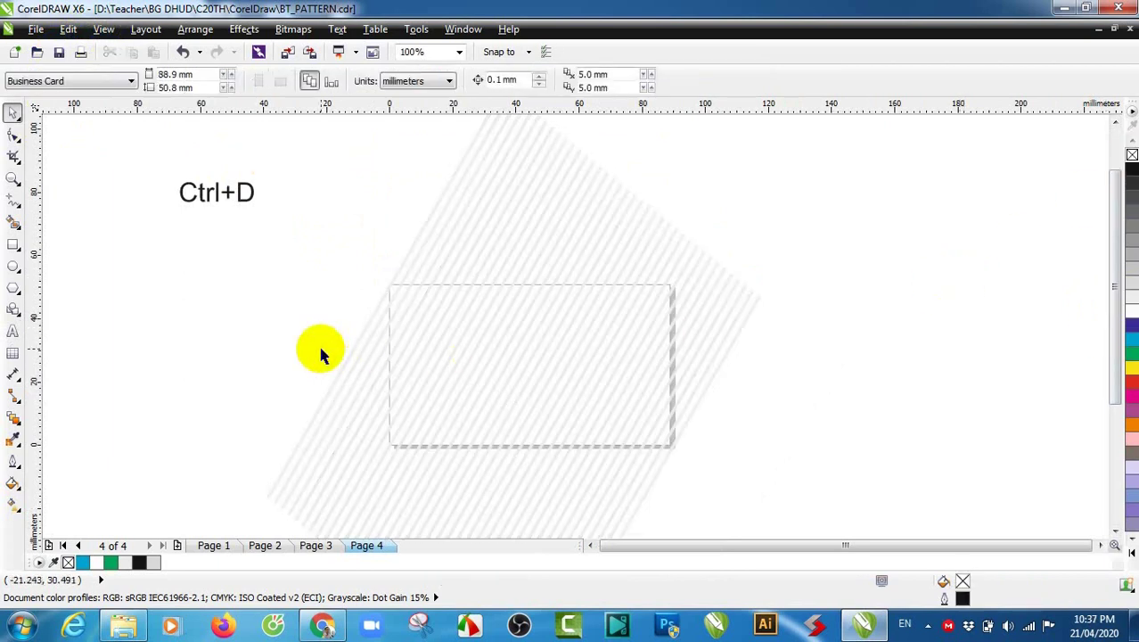
# Draw an 88.9 × 50.8 mm rectangle exactly over the business-card page.
pyautogui.click(14, 244)
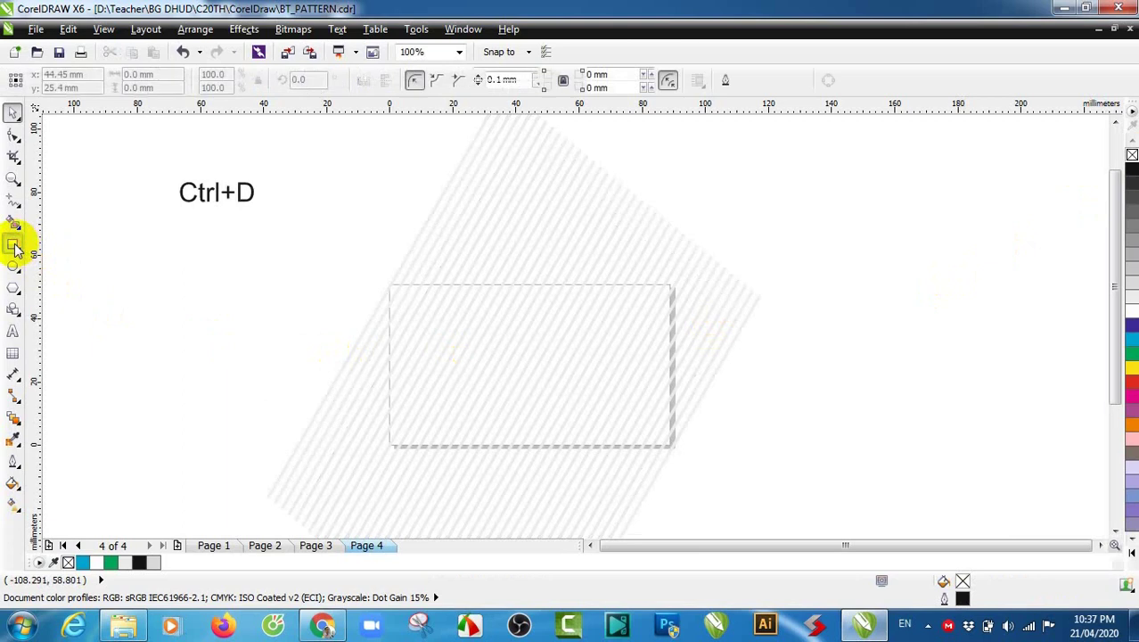
pyautogui.moveTo(389, 284); pyautogui.dragTo(675, 449)
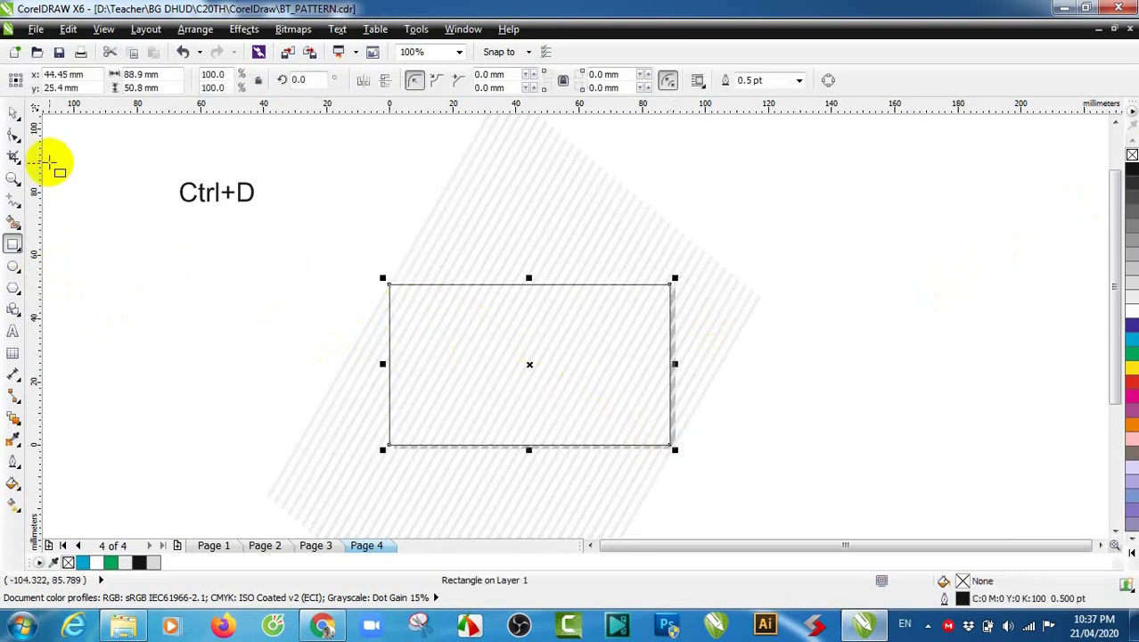
pyautogui.click(13, 116)
pyautogui.press('Escape')
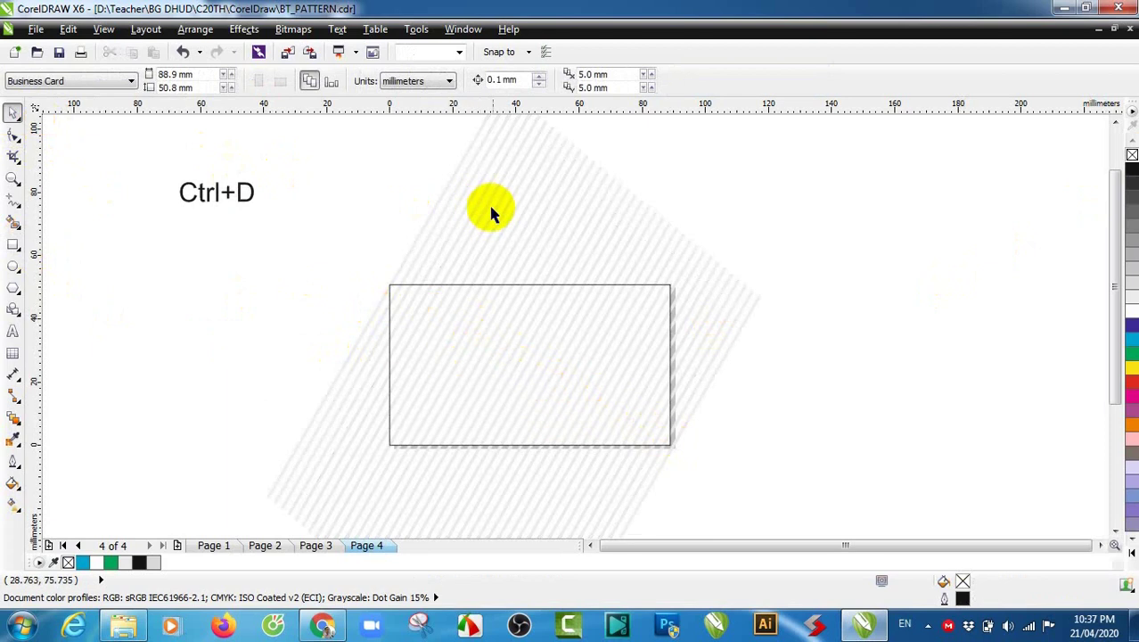
# PowerClip the group of diagonal strips inside the page-sized rectangle.
pyautogui.click(492, 209)
pyautogui.rightClick(501, 193)
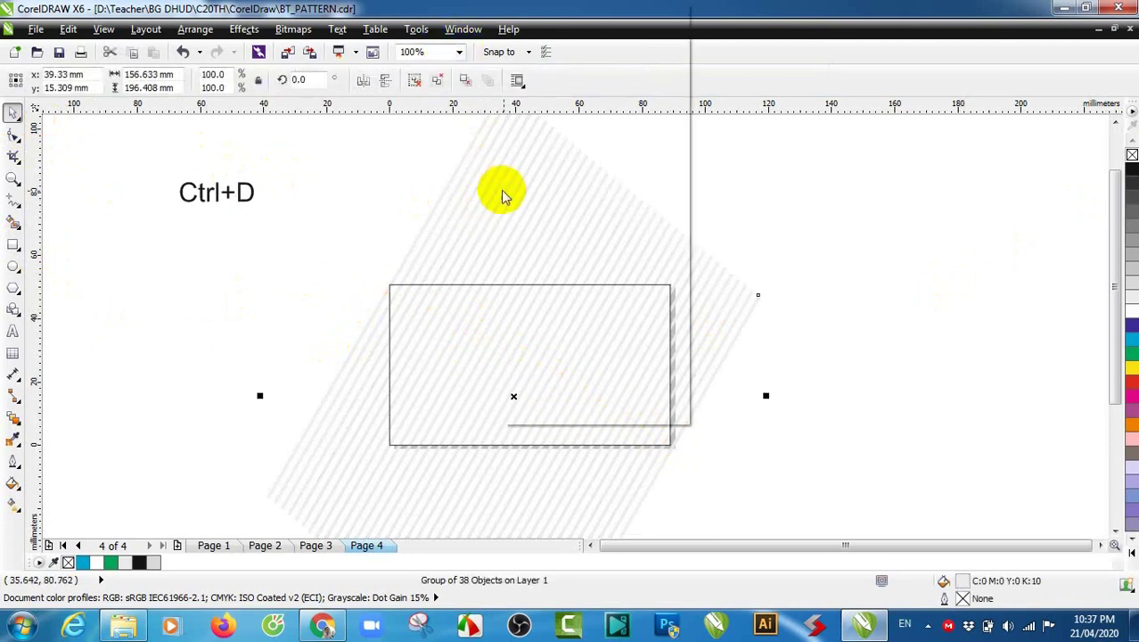
pyautogui.click(572, 11)
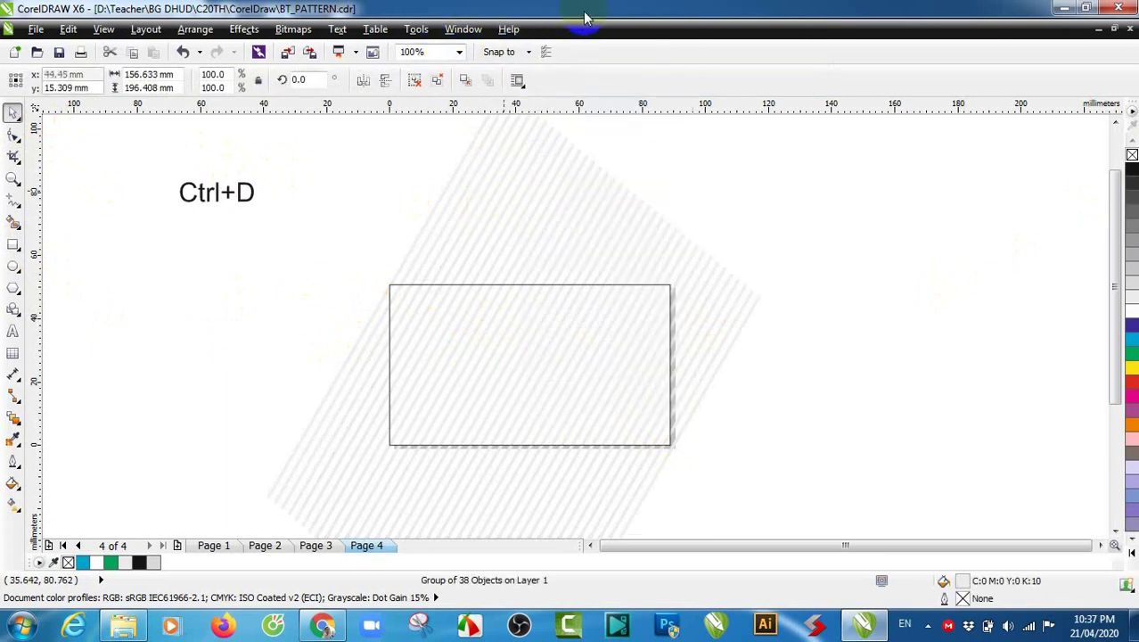
pyautogui.click(390, 354)
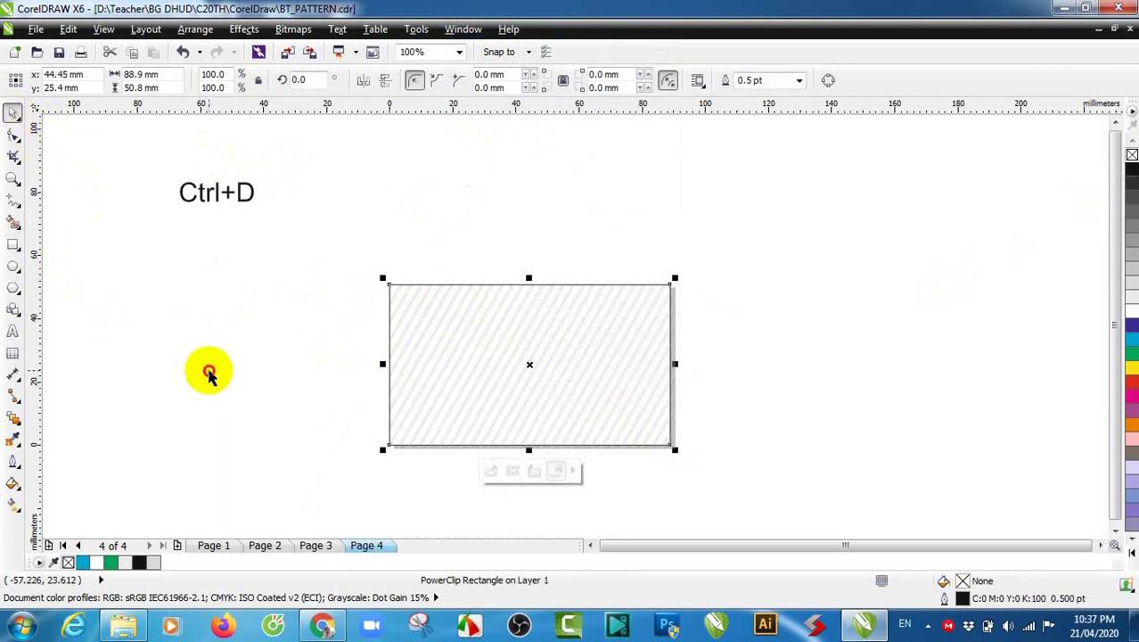
pyautogui.click(209, 370)
# Move the "Ctrl+D" text to the empty area centred above the striped card.
pyautogui.moveTo(240, 198); pyautogui.dragTo(557, 236)
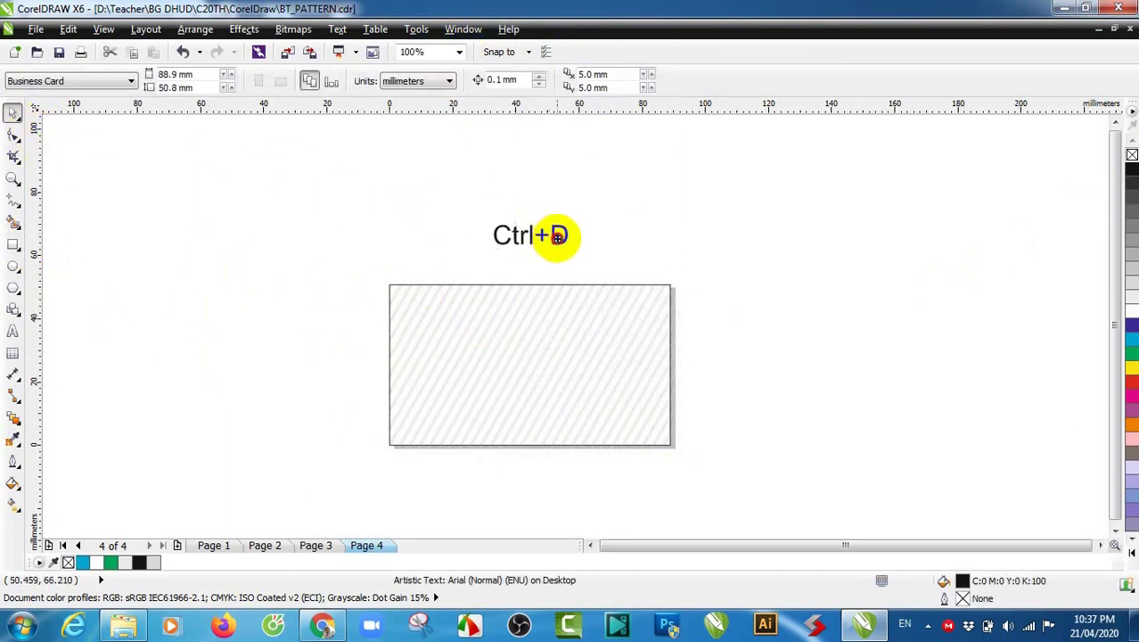
pyautogui.click(856, 421)
# Compare the striped card with the business-card template in the browser and return to CorelDRAW.
pyautogui.scroll(1, 555, 426)
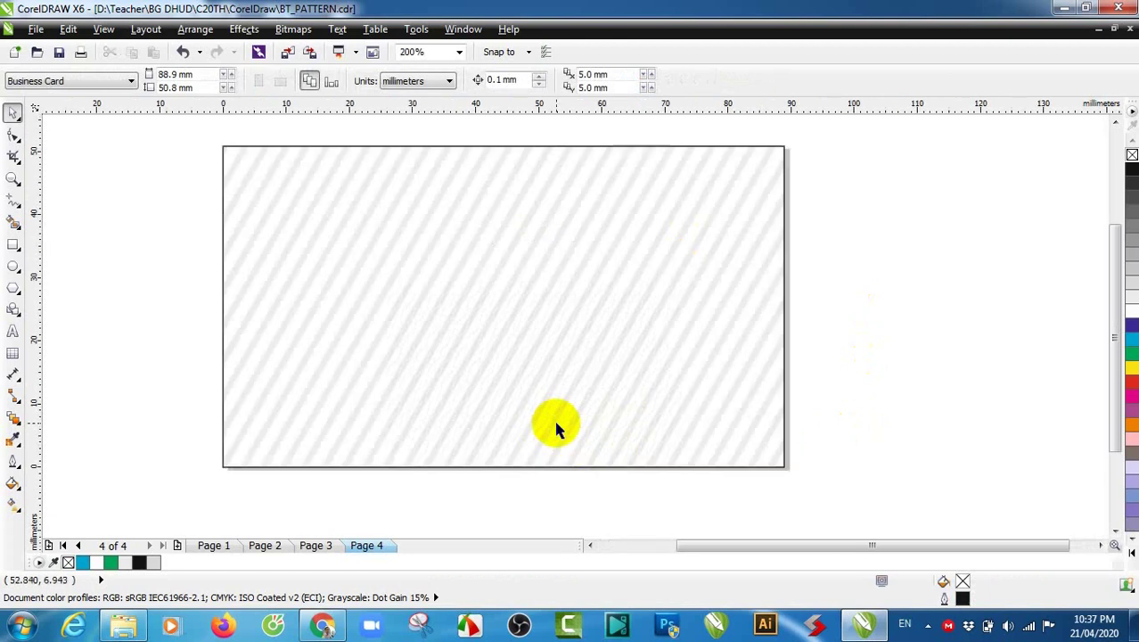
pyautogui.click(324, 625)
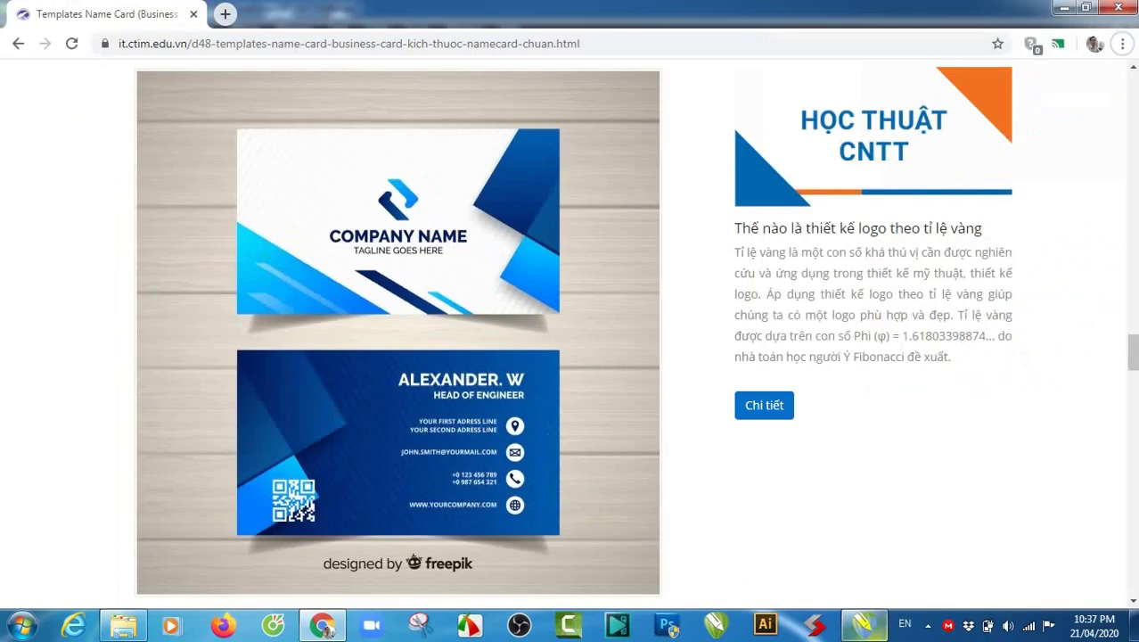
pyautogui.click(864, 624)
pyautogui.scroll(-1, 576, 375)
pyautogui.hotkey('ctrl', 'd')
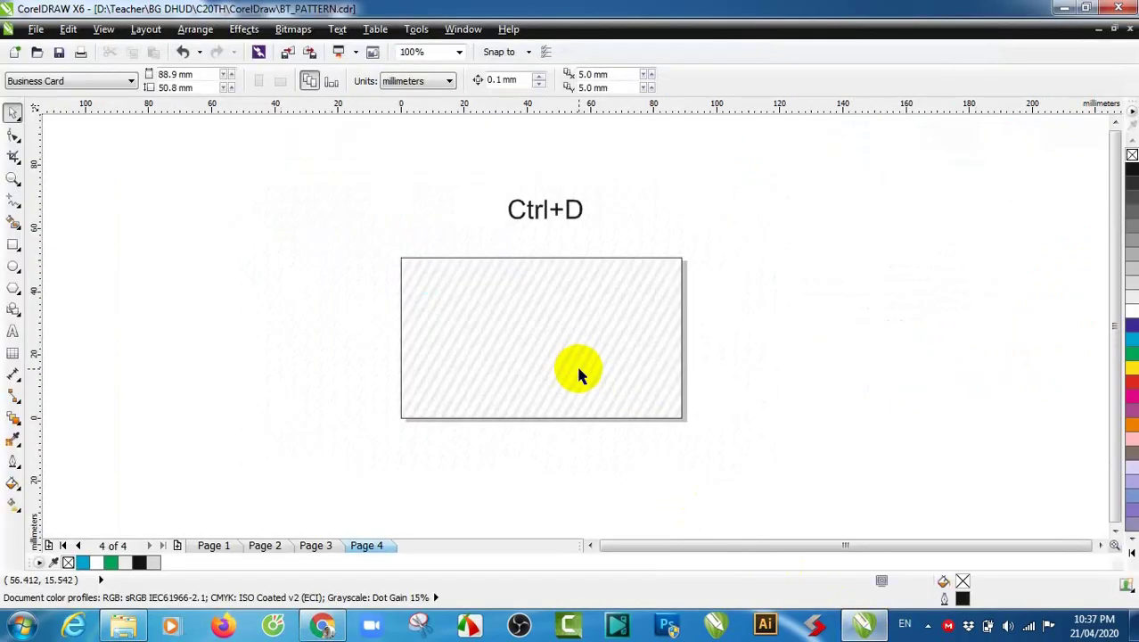
pyautogui.scroll(1, 487, 352)
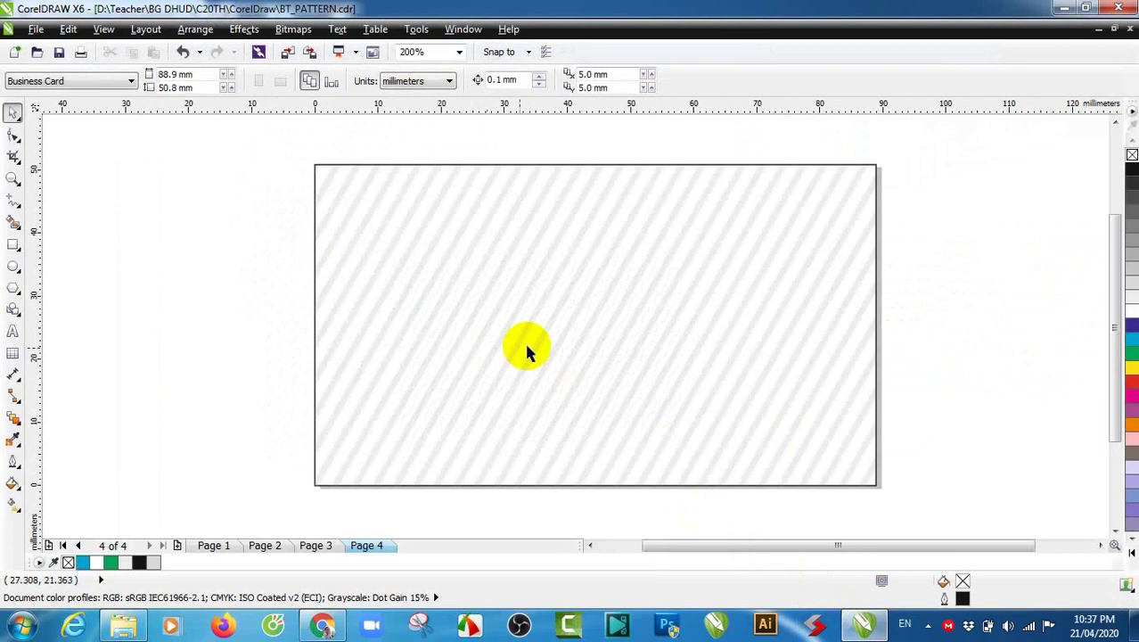
# Open the striped rectangle's PowerClip contents for editing and select the strip group.
pyautogui.click(595, 336)
pyautogui.rightClick(596, 335)
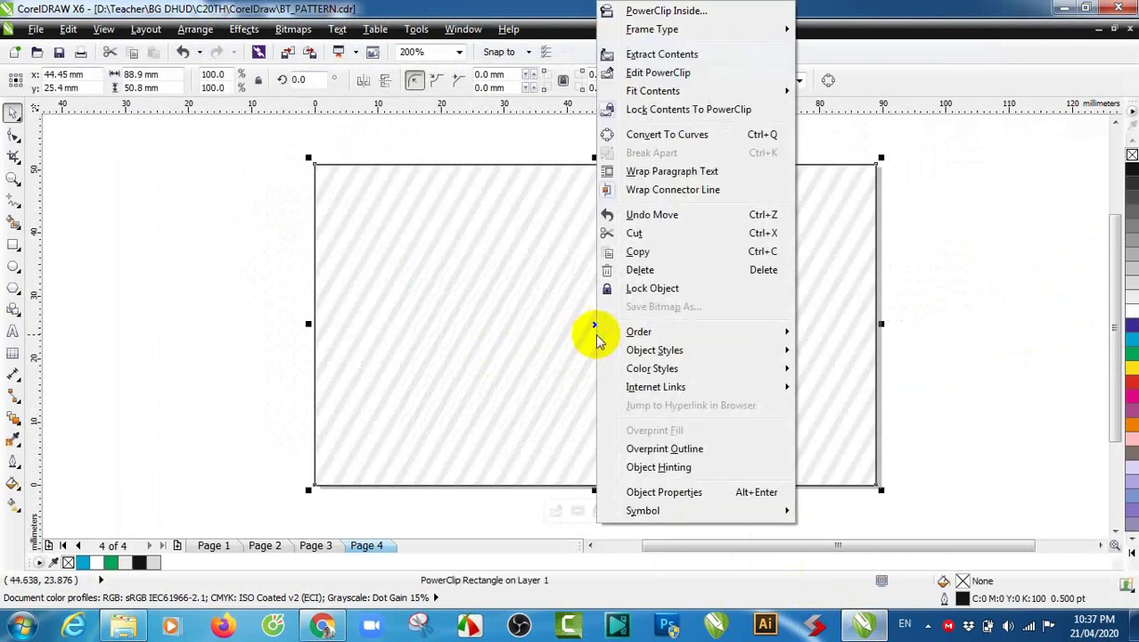
pyautogui.click(657, 75)
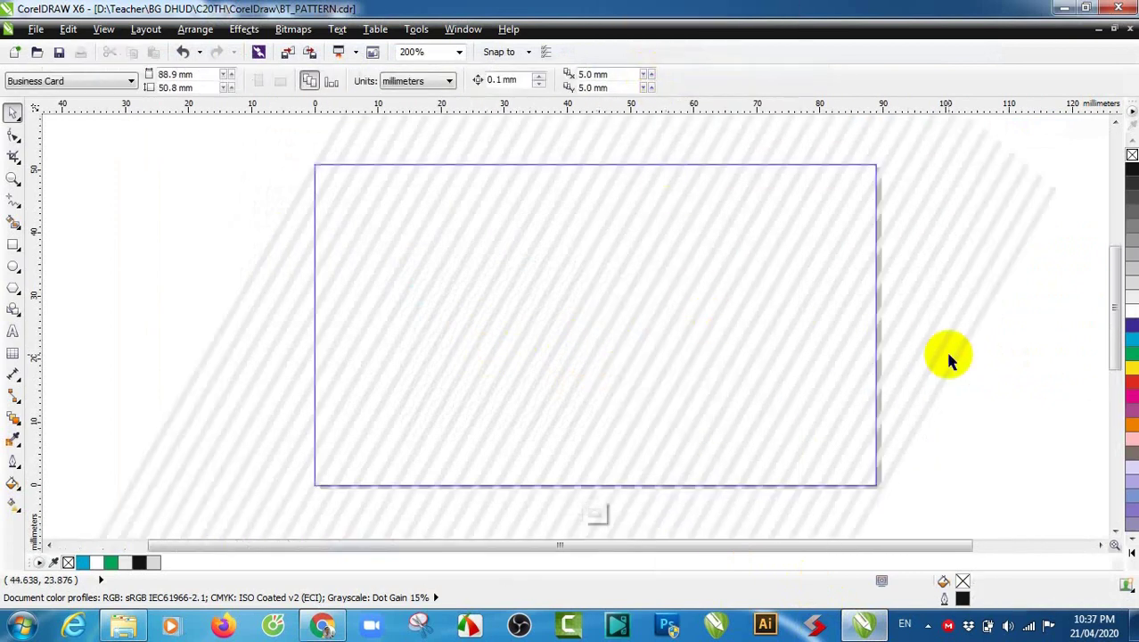
pyautogui.scroll(-1, 948, 354)
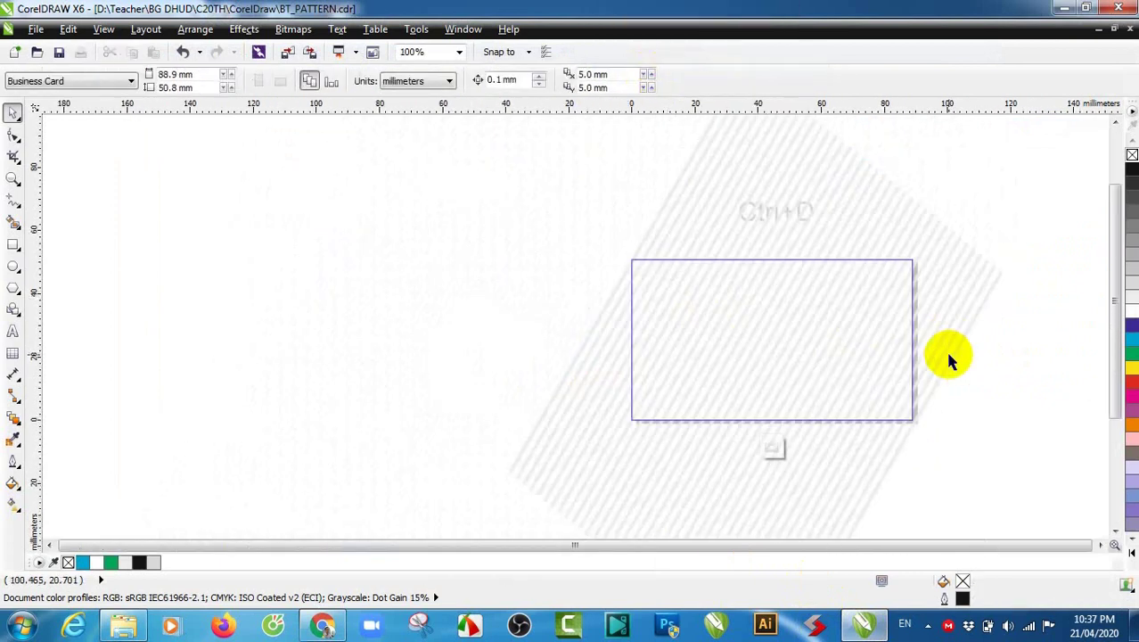
pyautogui.click(1102, 545)
pyautogui.click(1102, 545)
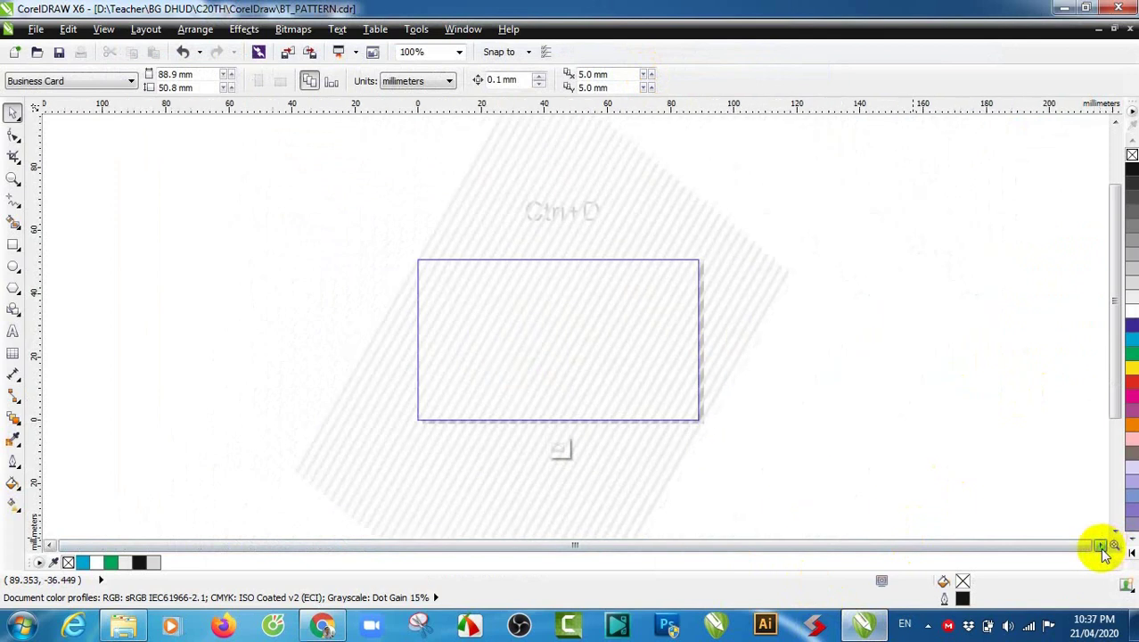
pyautogui.click(747, 283)
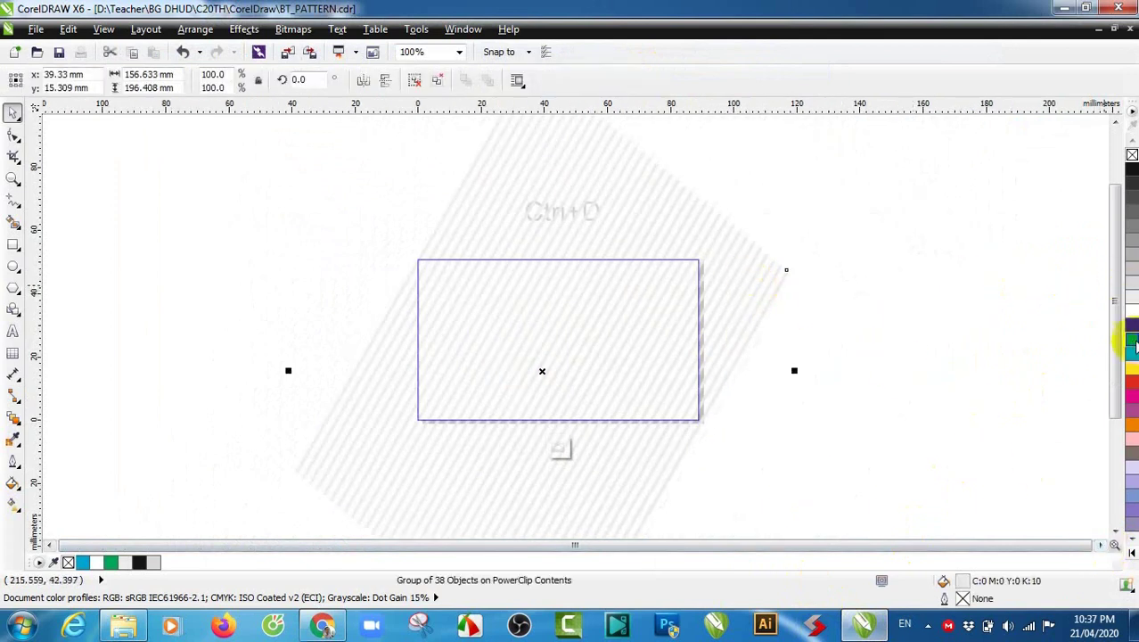
# Try cyan, blue, magenta and yellow fills on the strip group, reset it to 10% black and finish editing the PowerClip.
pyautogui.click(1130, 346)
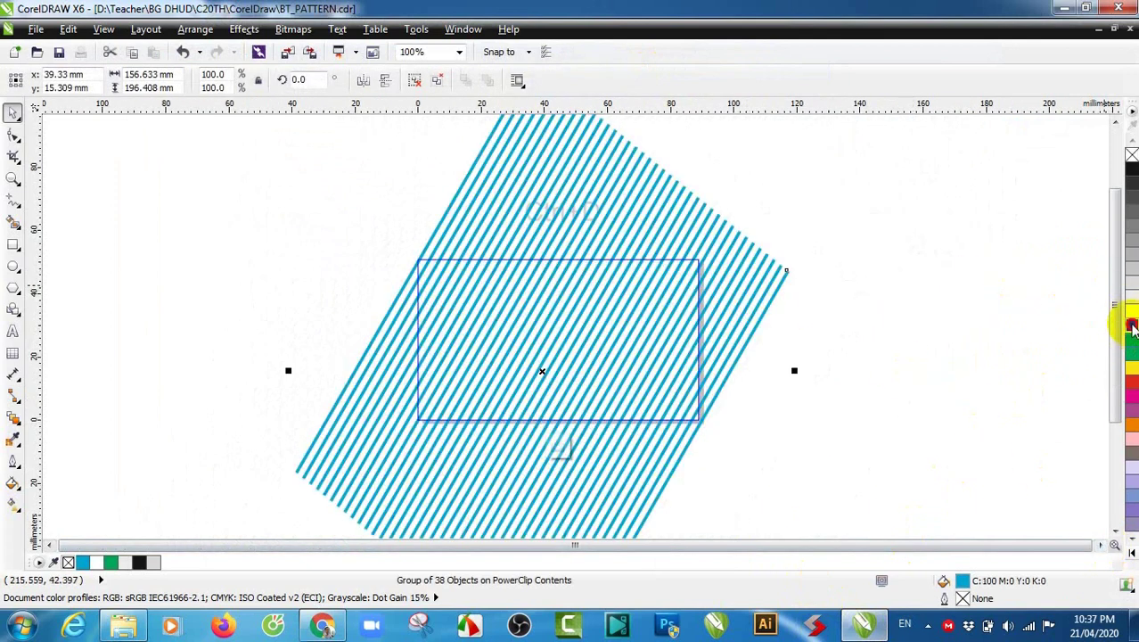
pyautogui.click(1131, 327)
pyautogui.click(1130, 398)
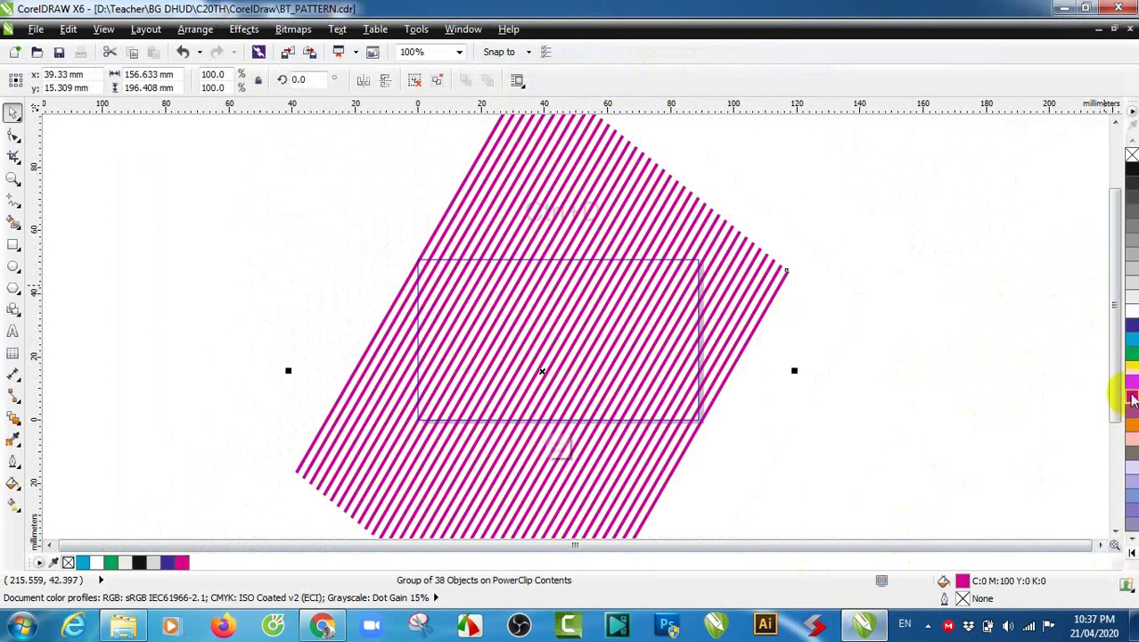
pyautogui.click(1132, 374)
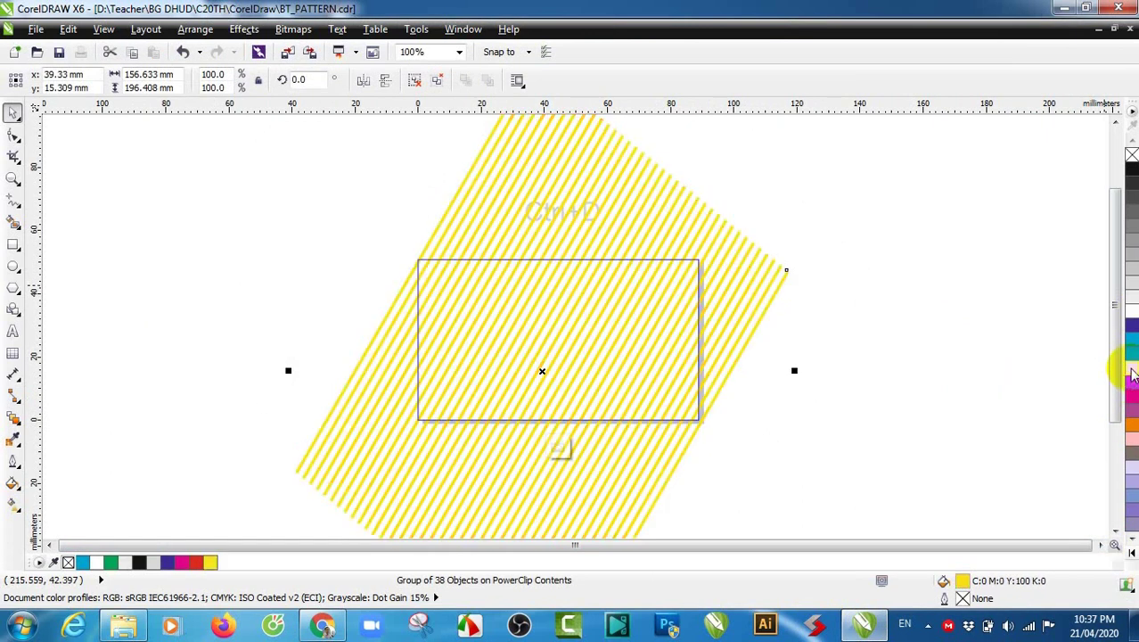
pyautogui.click(1130, 299)
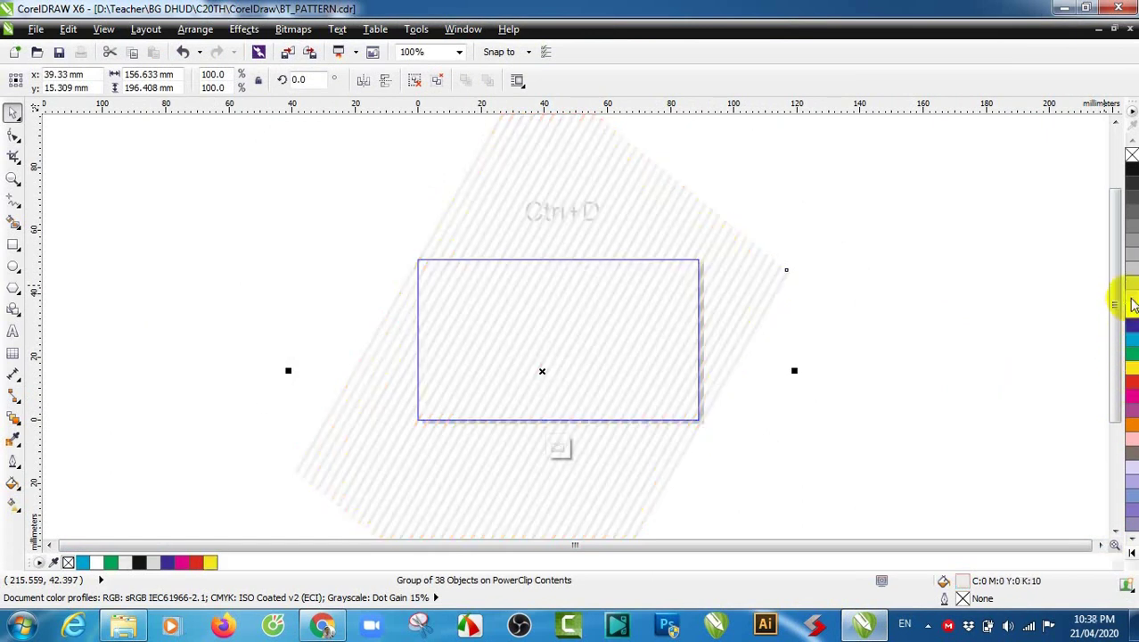
pyautogui.click(895, 316)
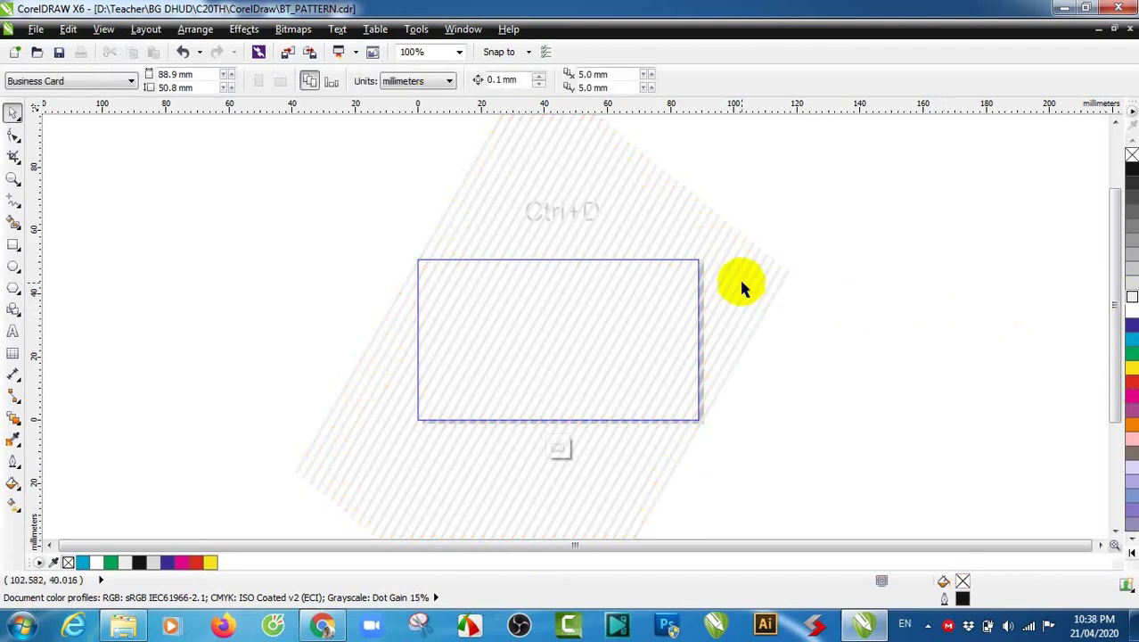
pyautogui.click(743, 282)
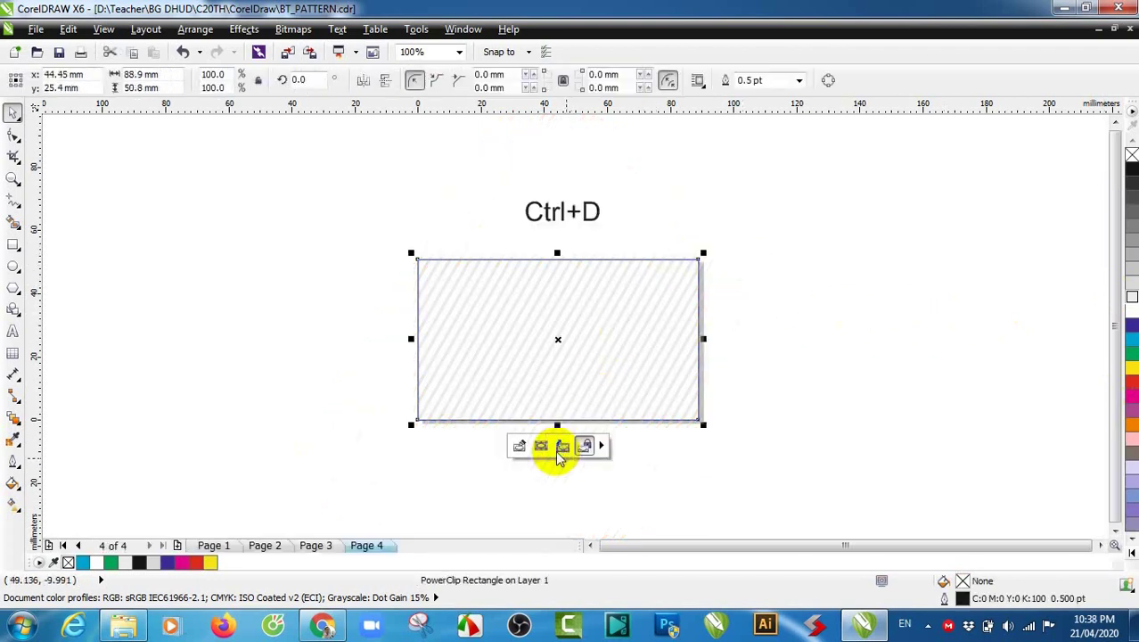
pyautogui.click(700, 268)
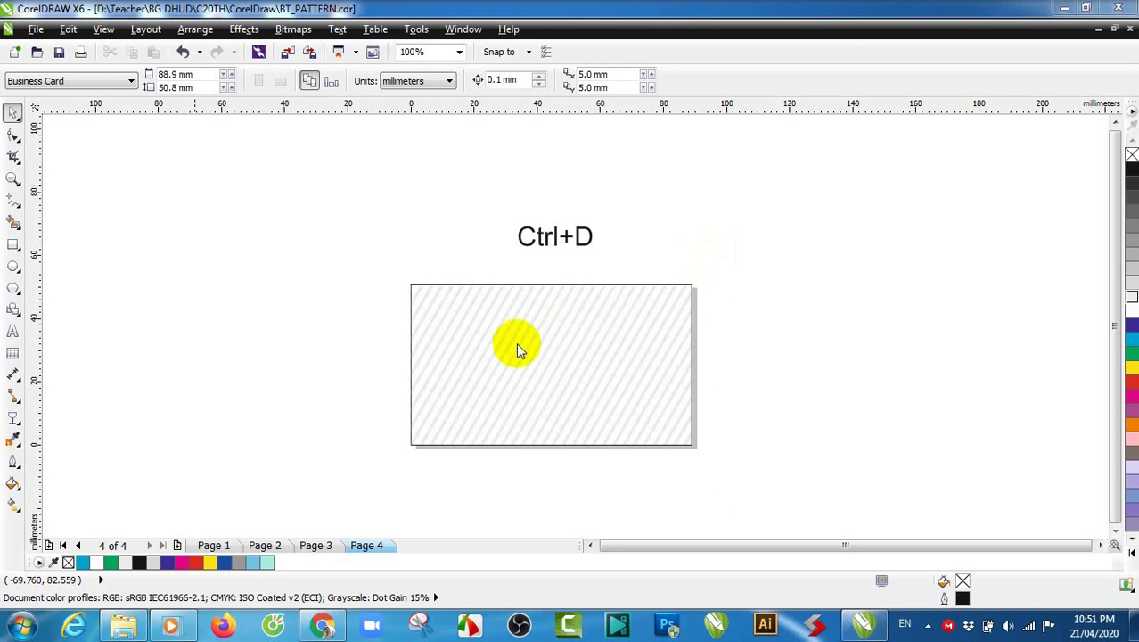
# Draw an 88.9 × 50.8 mm rectangle exactly over the striped card and fill it with cyan (C:100).
pyautogui.click(608, 332)
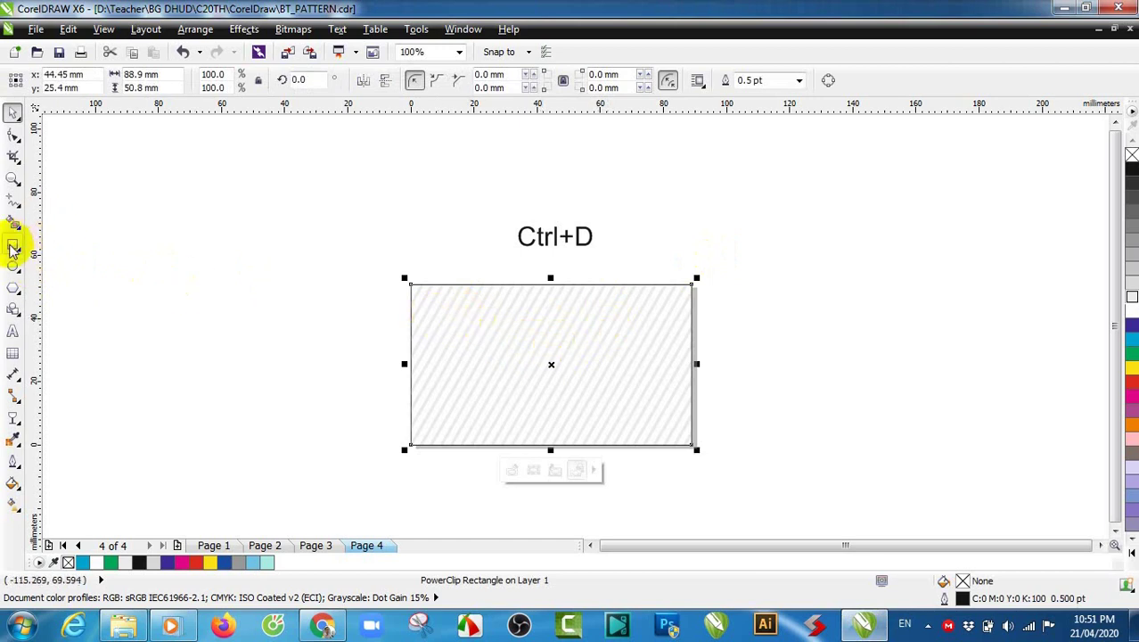
pyautogui.click(12, 247)
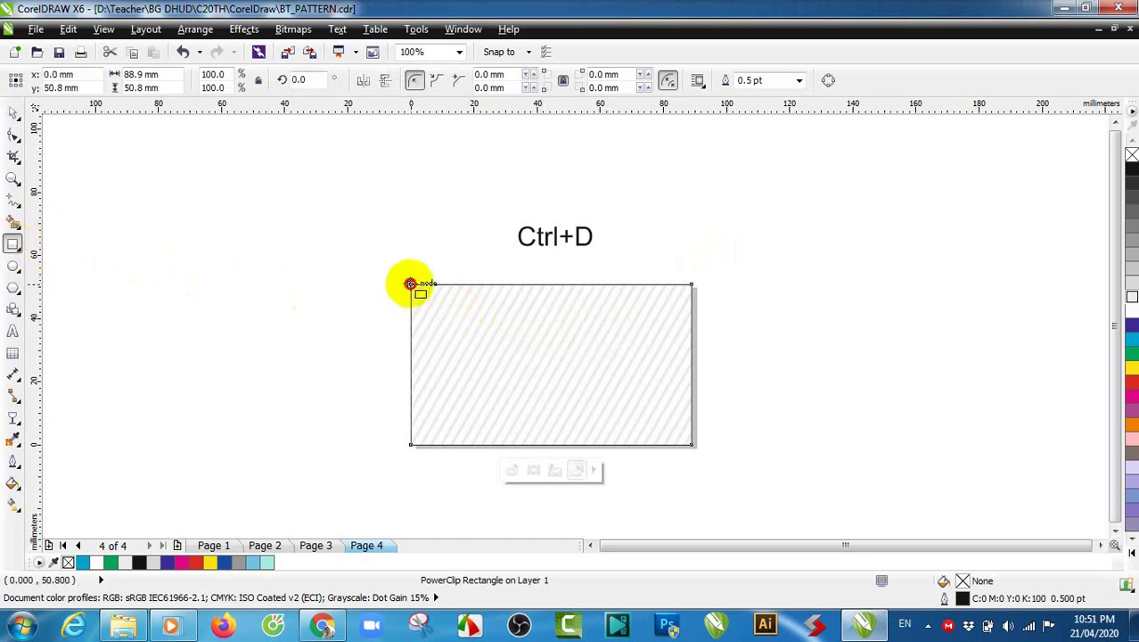
pyautogui.moveTo(410, 284); pyautogui.dragTo(692, 445)
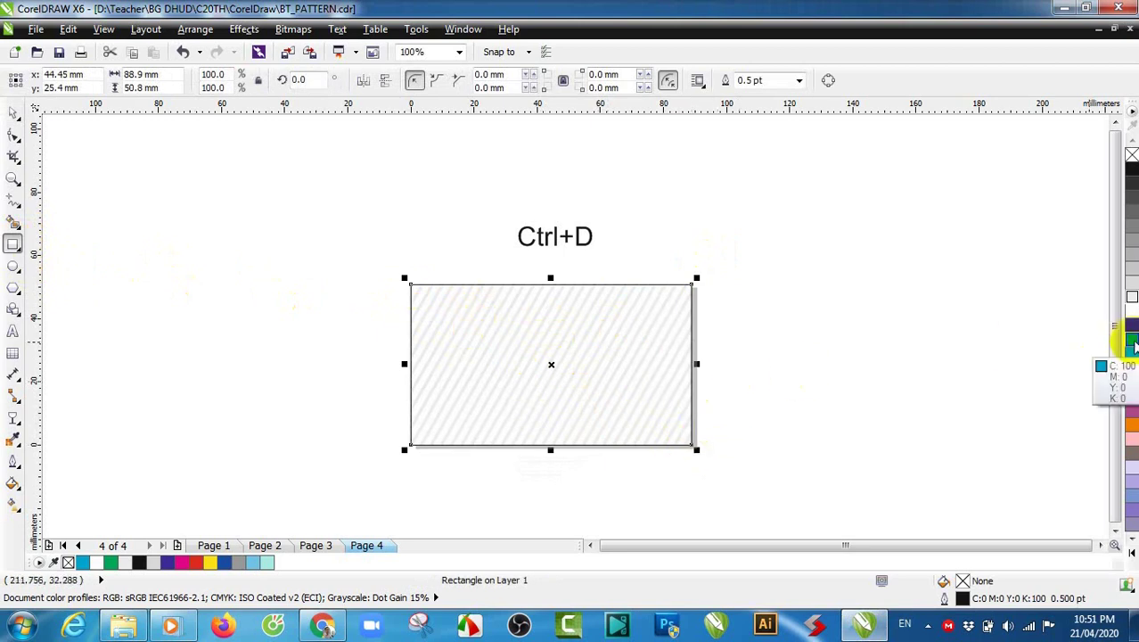
pyautogui.click(1131, 344)
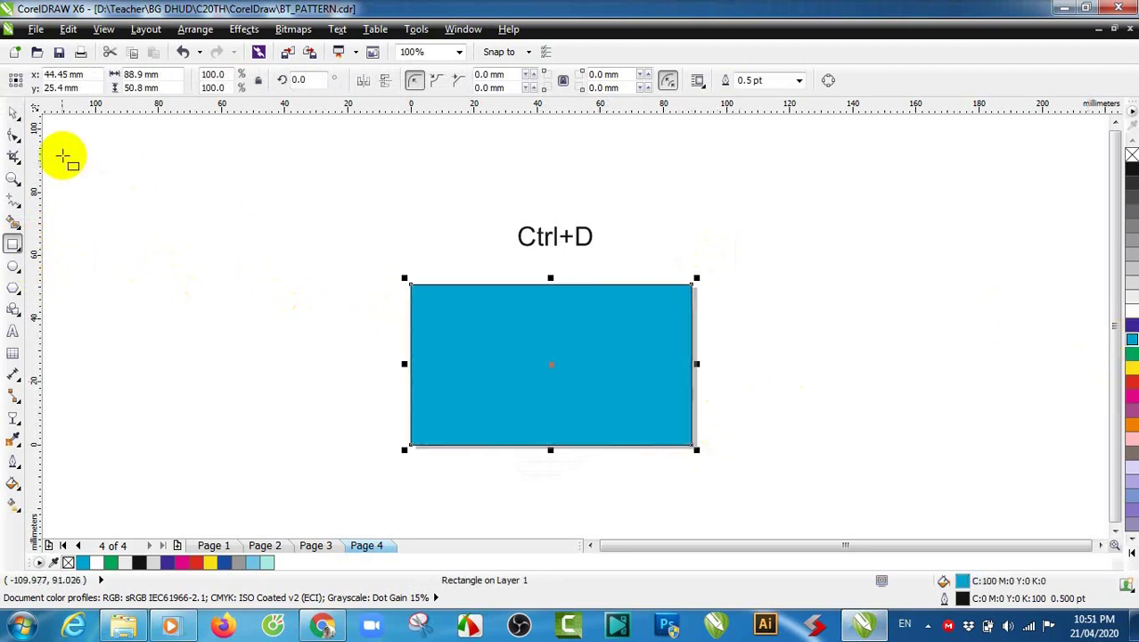
pyautogui.click(13, 113)
pyautogui.click(257, 223)
# Send the cyan rectangle to the back of the layer, behind the striped PowerClip.
pyautogui.click(565, 342)
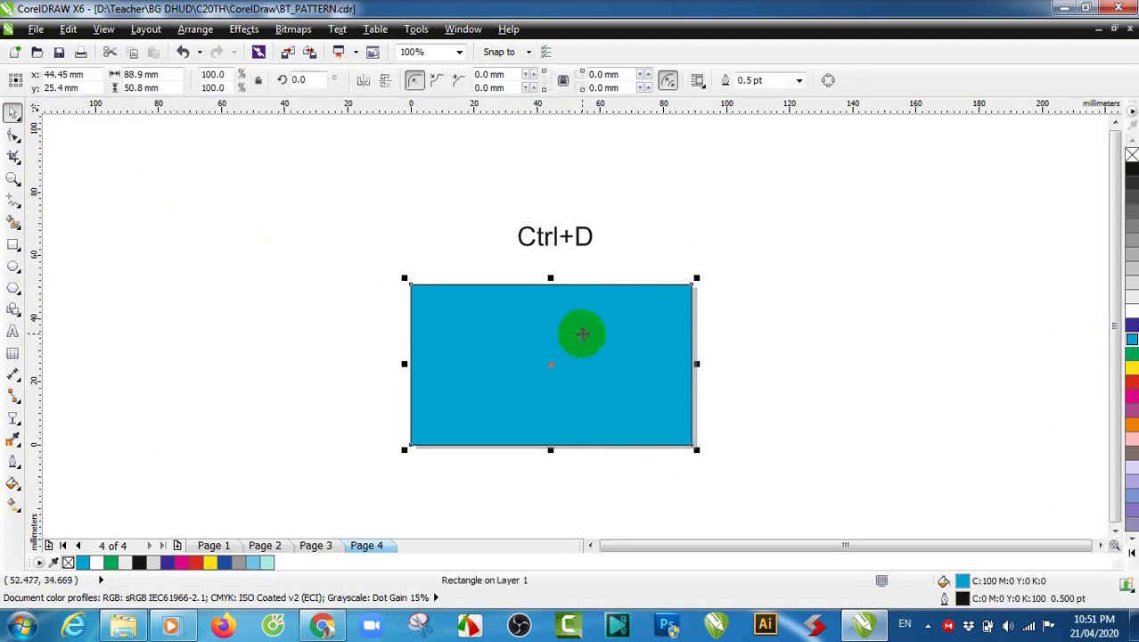
pyautogui.rightClick(583, 331)
pyautogui.moveTo(705, 252)
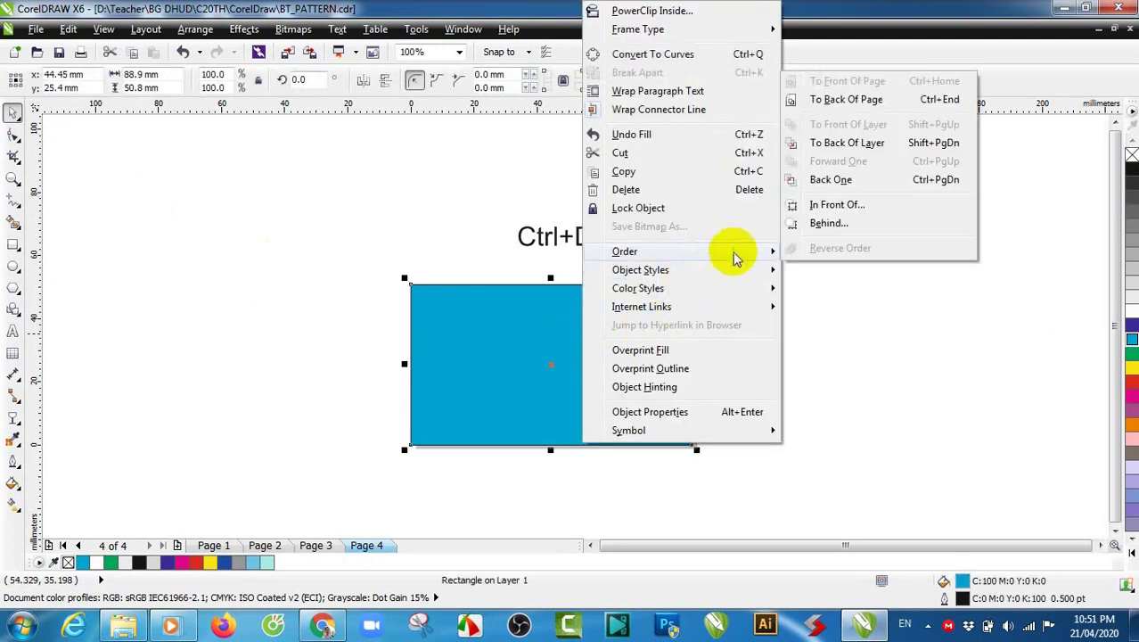
pyautogui.click(850, 143)
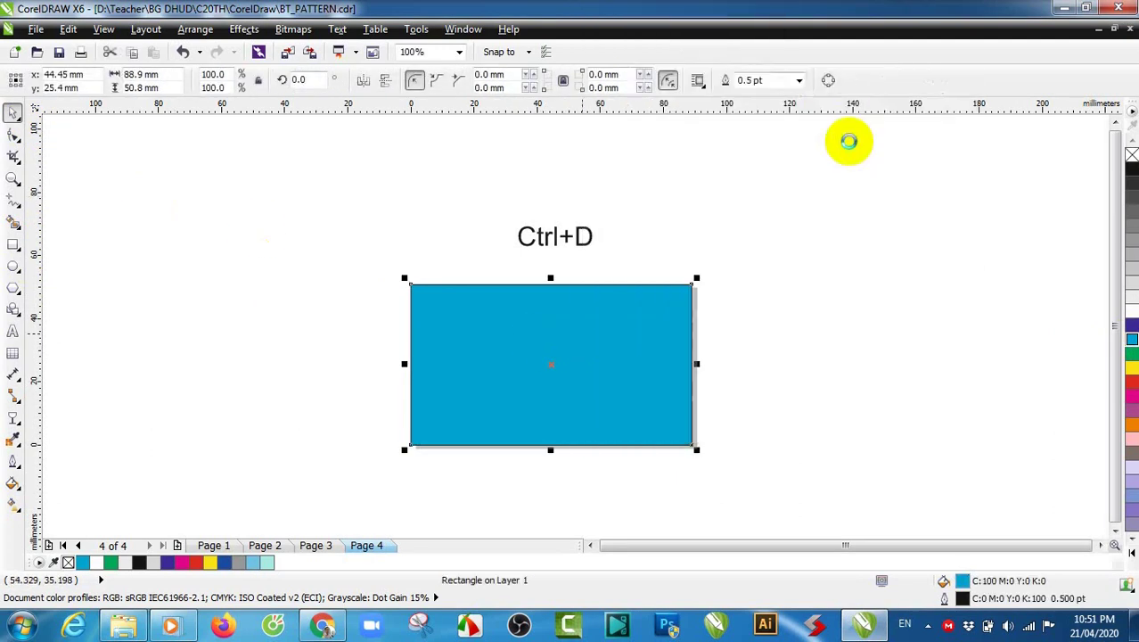
pyautogui.click(839, 357)
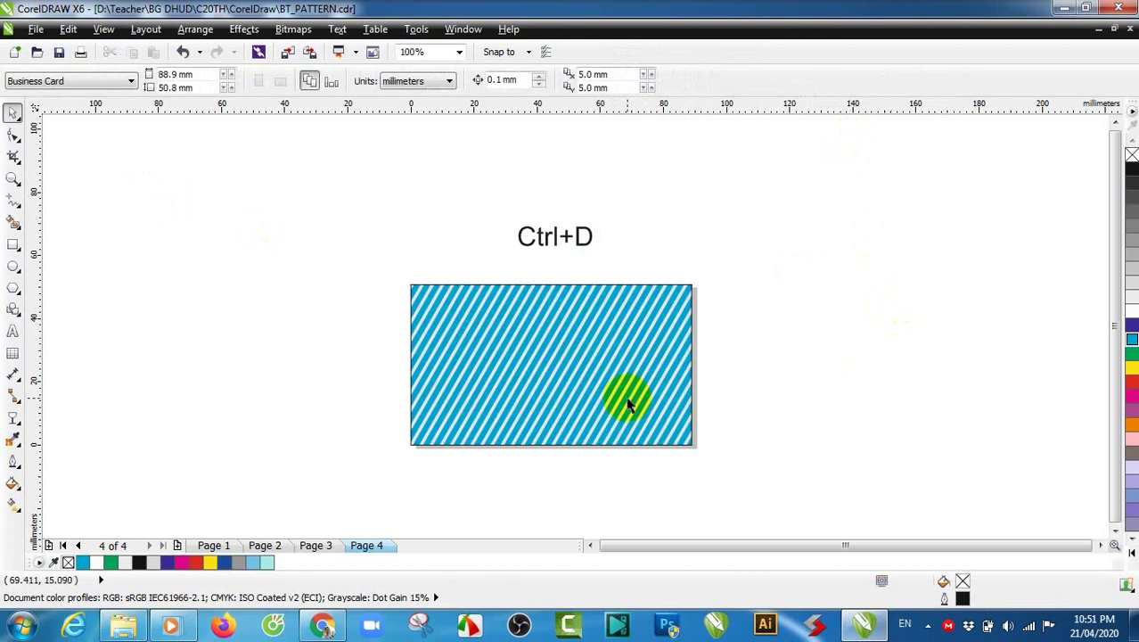
pyautogui.click(628, 404)
pyautogui.click(872, 364)
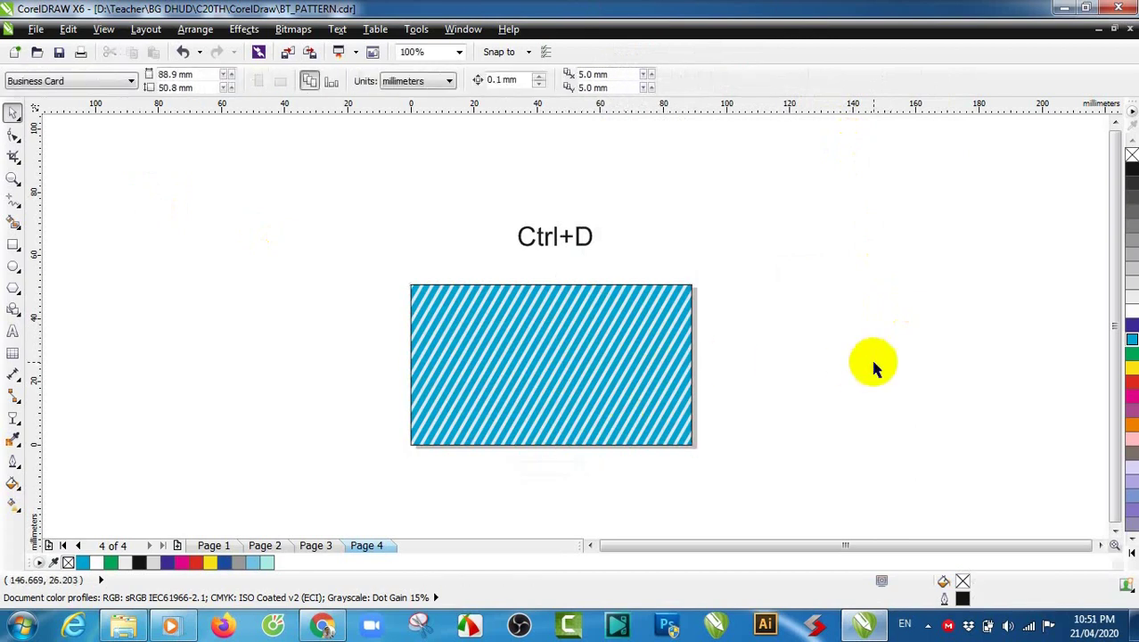
# Open the striped PowerClip's contents, fill the strip group with white and finish editing the PowerClip.
pyautogui.click(624, 349)
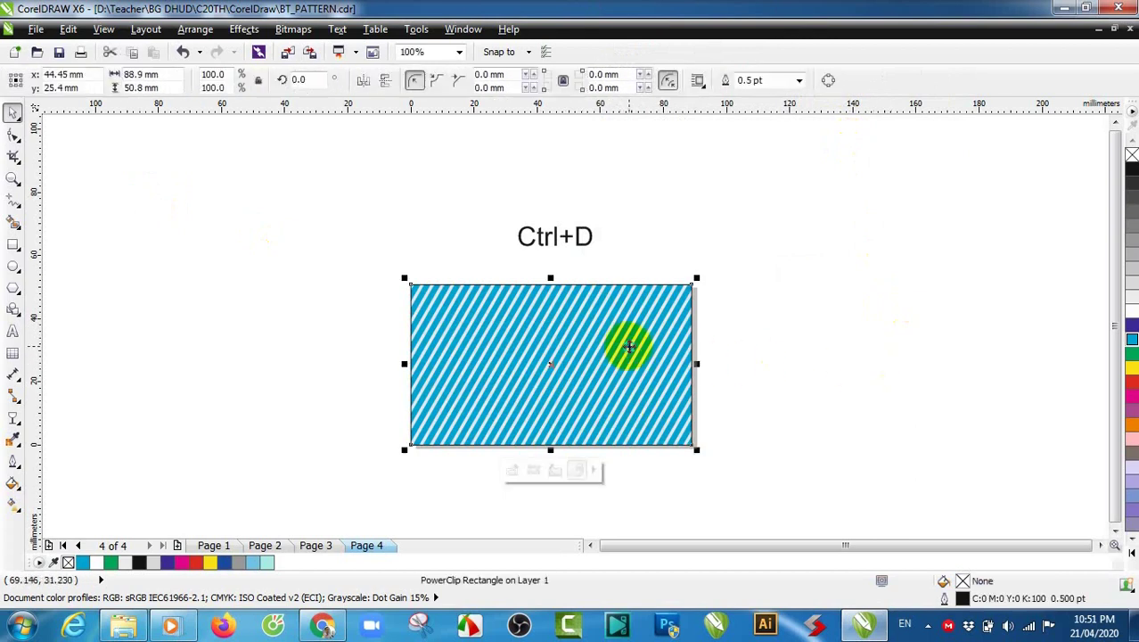
pyautogui.rightClick(629, 354)
pyautogui.click(695, 74)
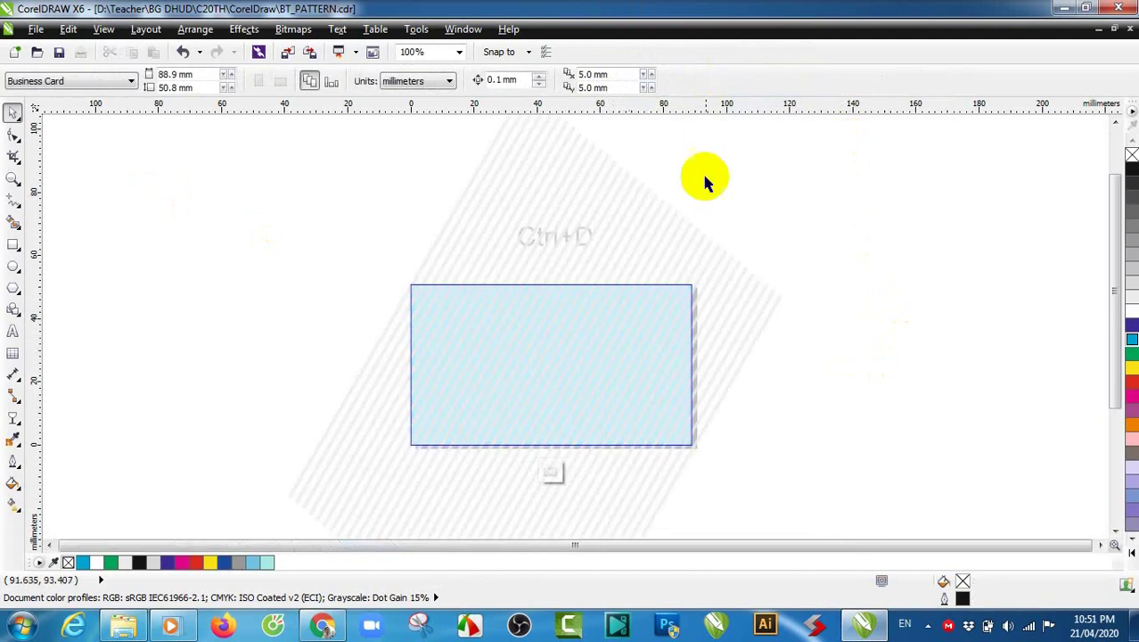
pyautogui.click(738, 298)
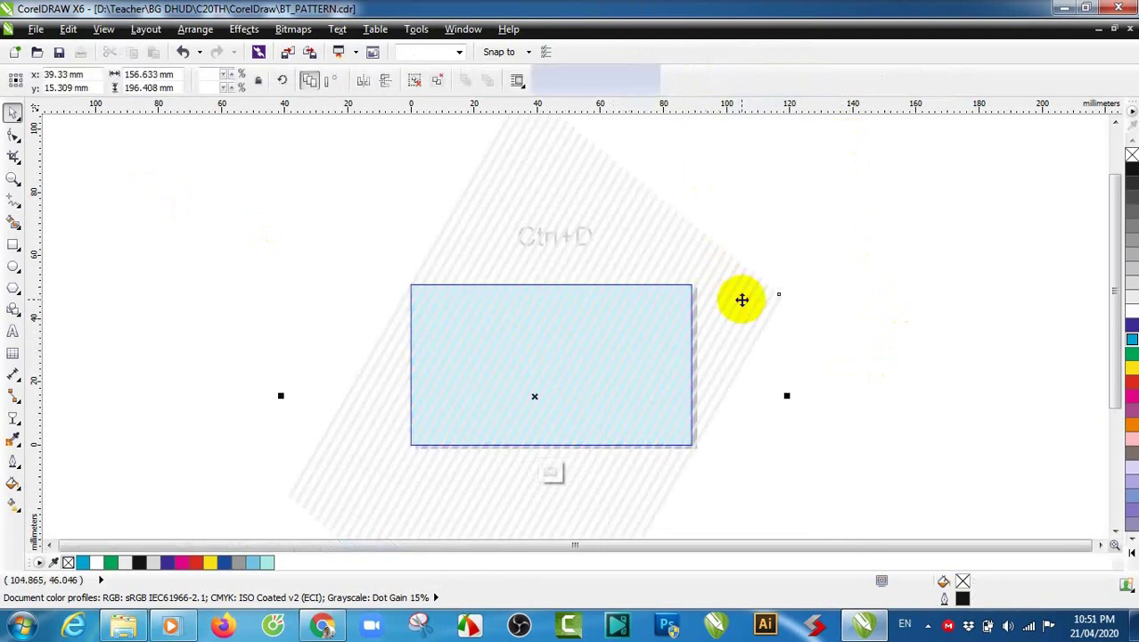
pyautogui.click(1130, 312)
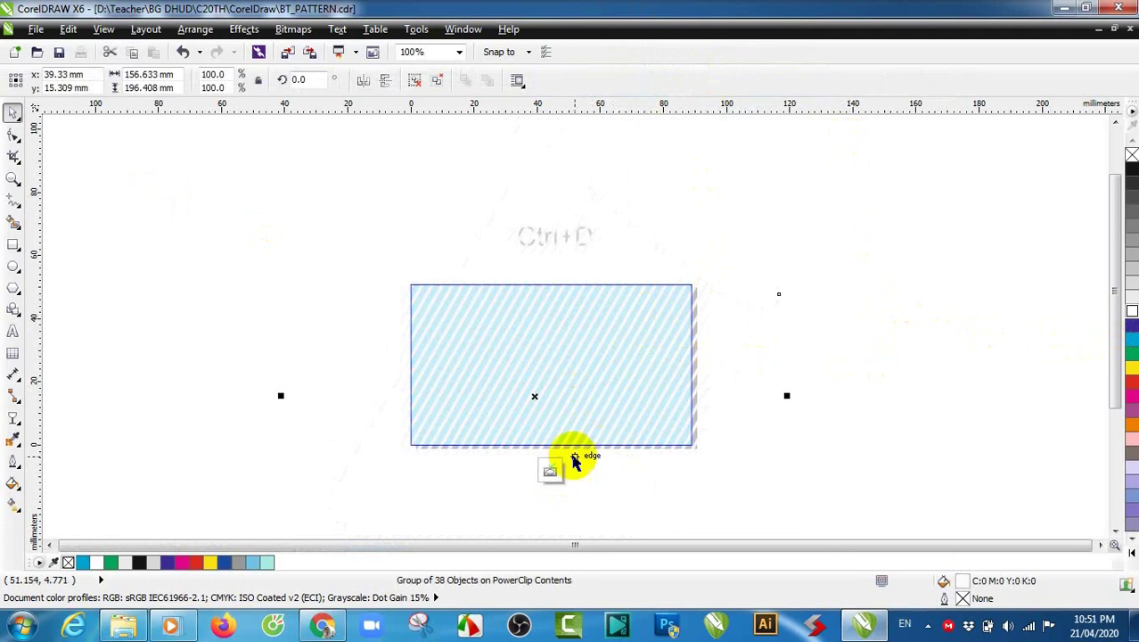
pyautogui.click(544, 472)
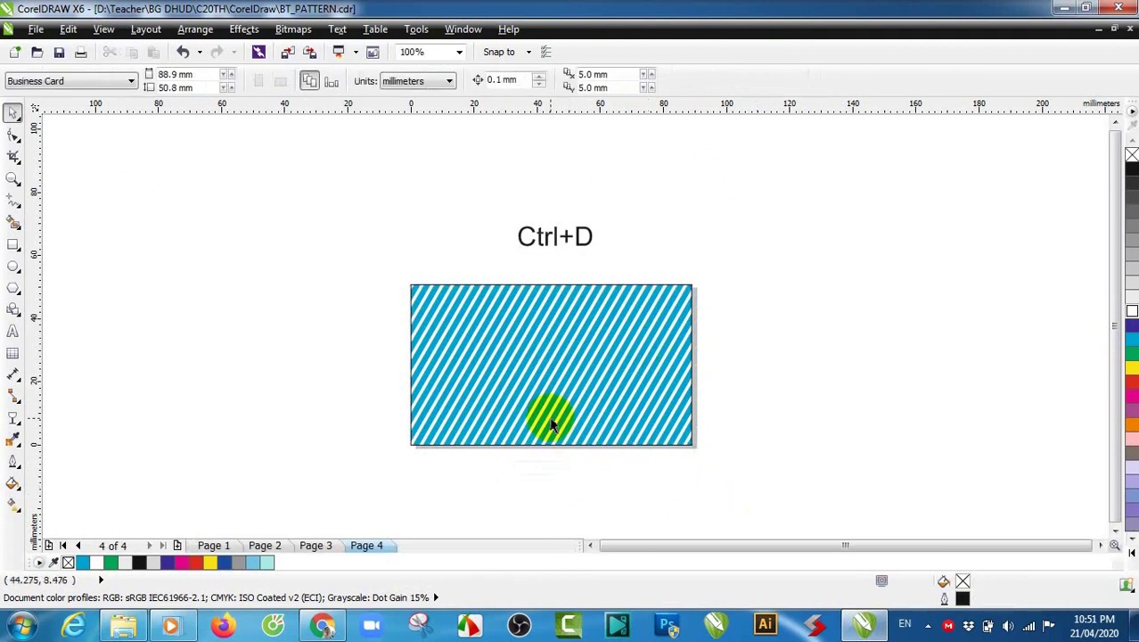
# Shift the striped PowerClip about 14 mm to the left and fill the background rectangle behind it with green (C:100 Y:100).
pyautogui.scroll(1, 552, 443)
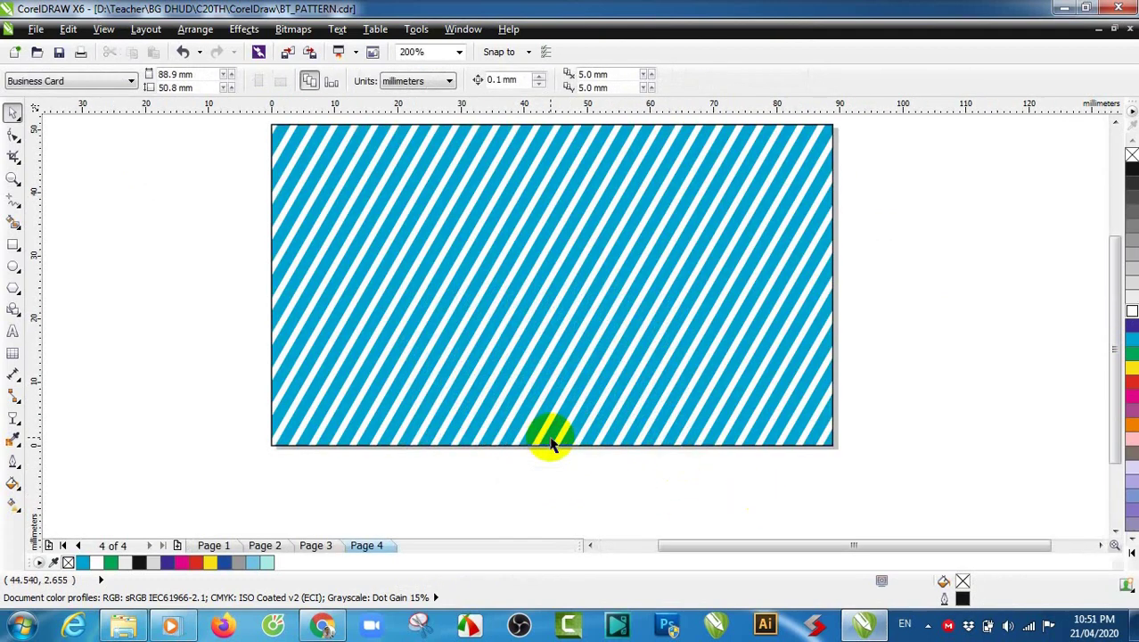
pyautogui.click(1115, 128)
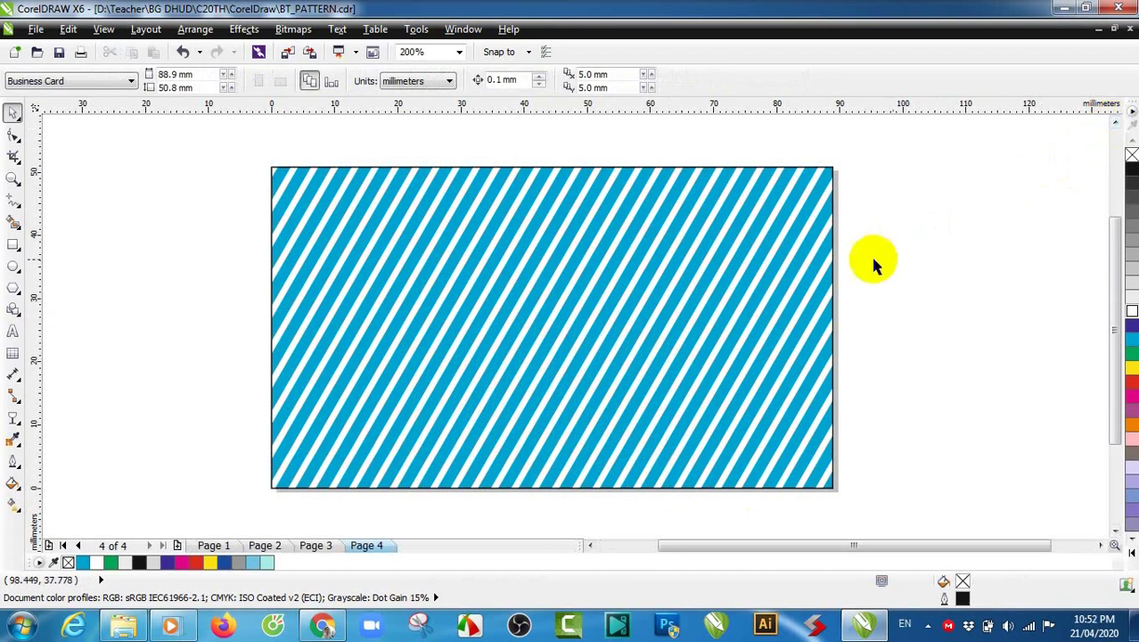
pyautogui.click(738, 292)
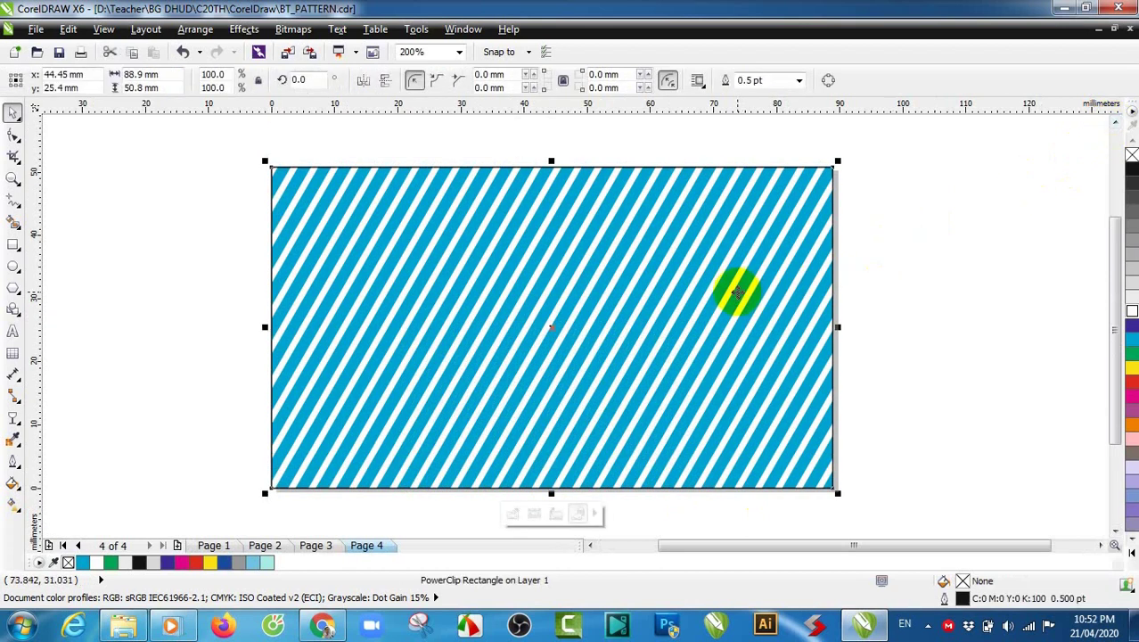
pyautogui.moveTo(737, 292); pyautogui.dragTo(648, 297)
pyautogui.click(787, 299)
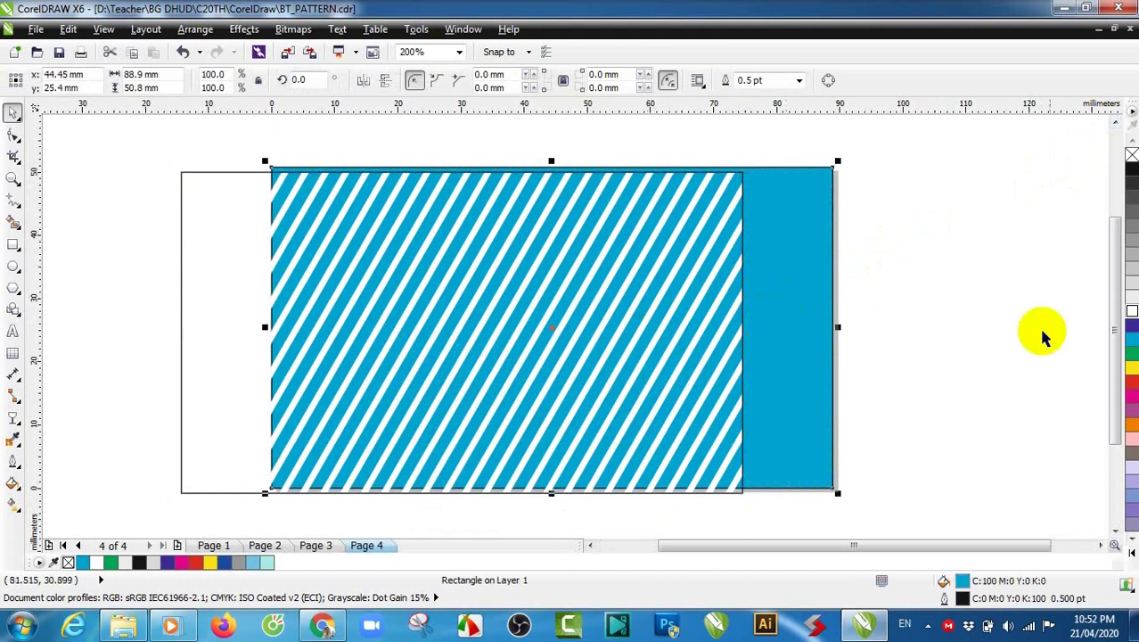
pyautogui.click(1132, 354)
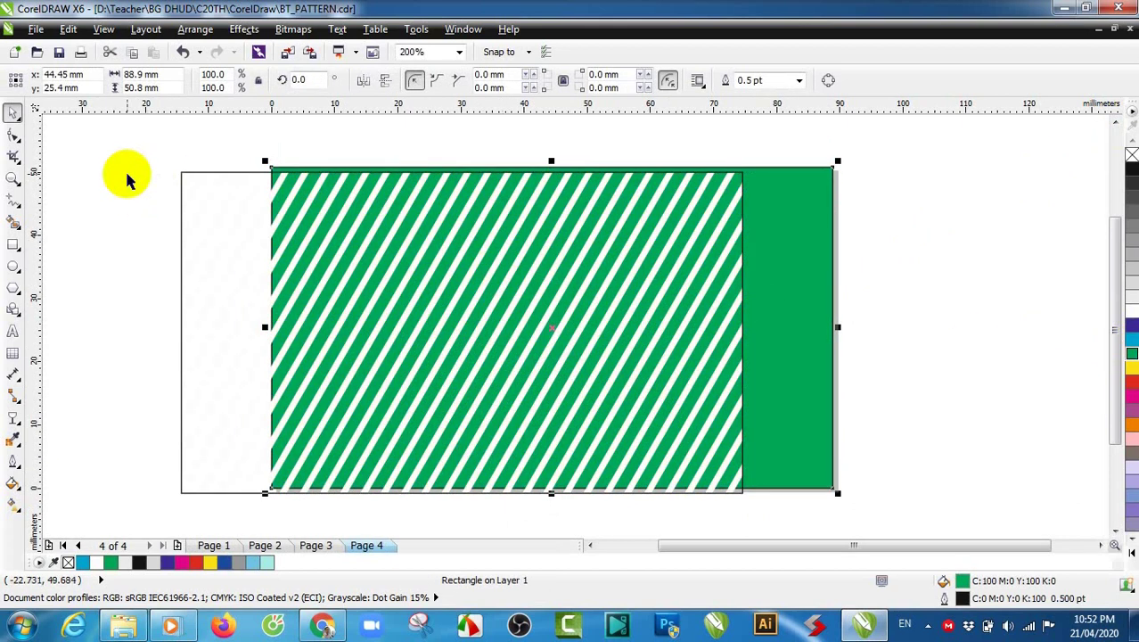
# Move the striped PowerClip back so it snaps exactly over the green background rectangle.
pyautogui.click(198, 174)
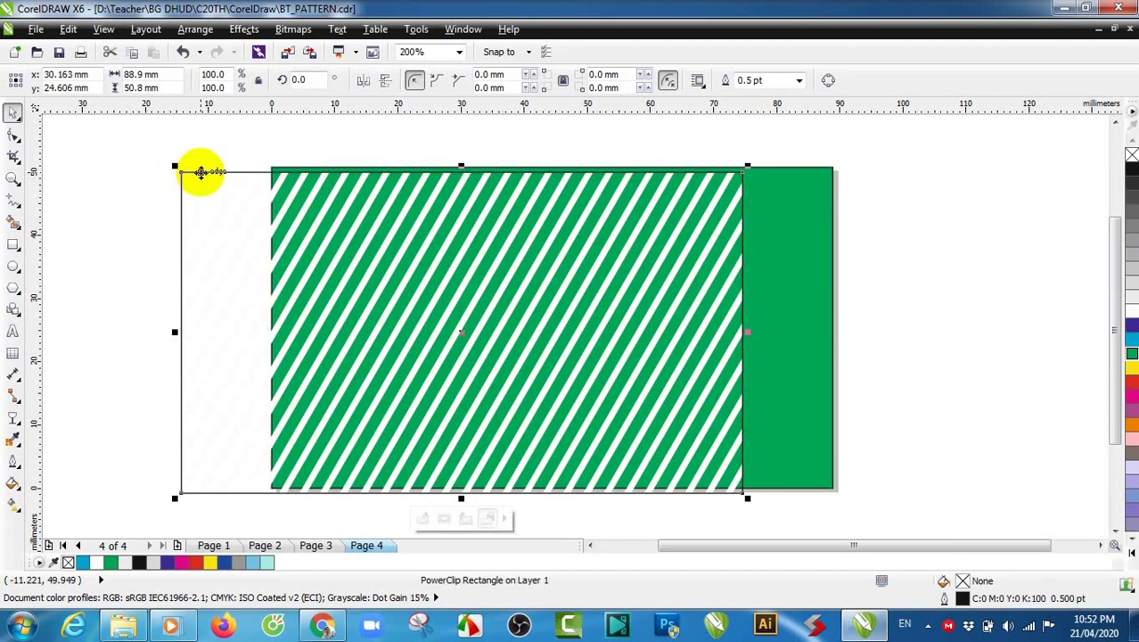
pyautogui.moveTo(178, 170); pyautogui.dragTo(273, 167)
pyautogui.click(968, 320)
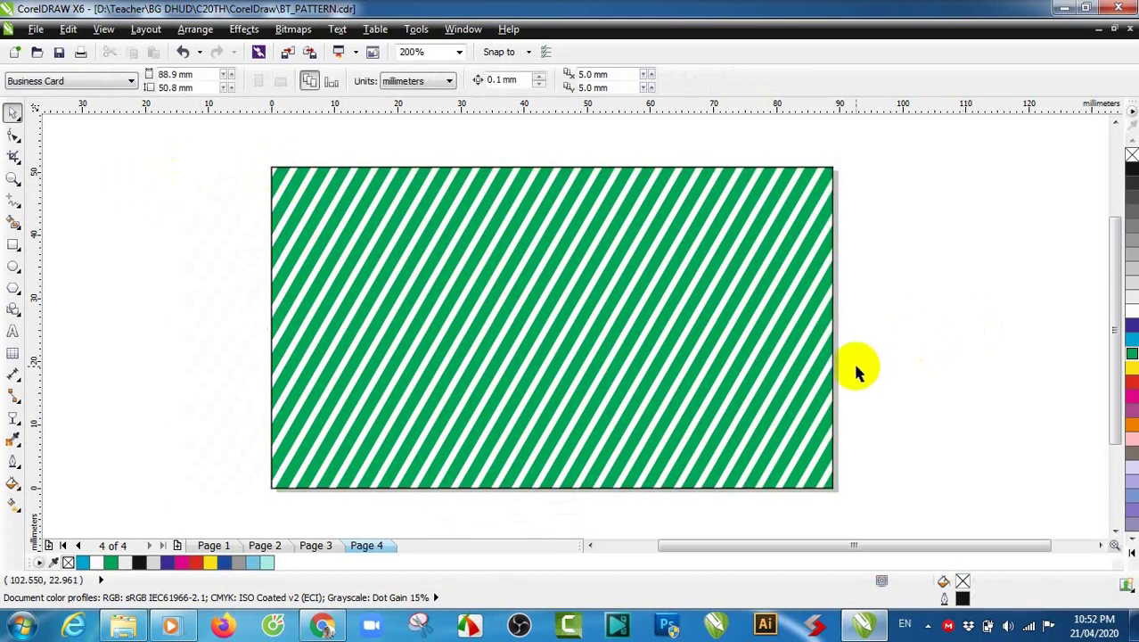
# Send the striped PowerClip to the back of the layer, behind the green rectangle.
pyautogui.hotkey('ctrl', 'd')
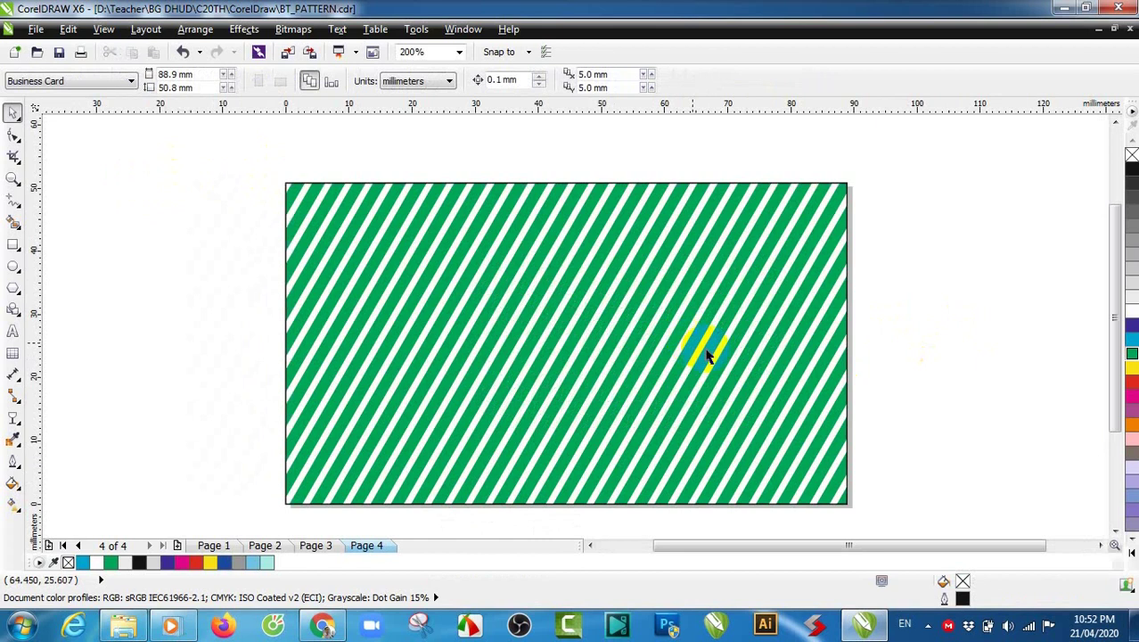
pyautogui.click(1115, 533)
pyautogui.moveTo(1112, 250); pyautogui.dragTo(1111, 242)
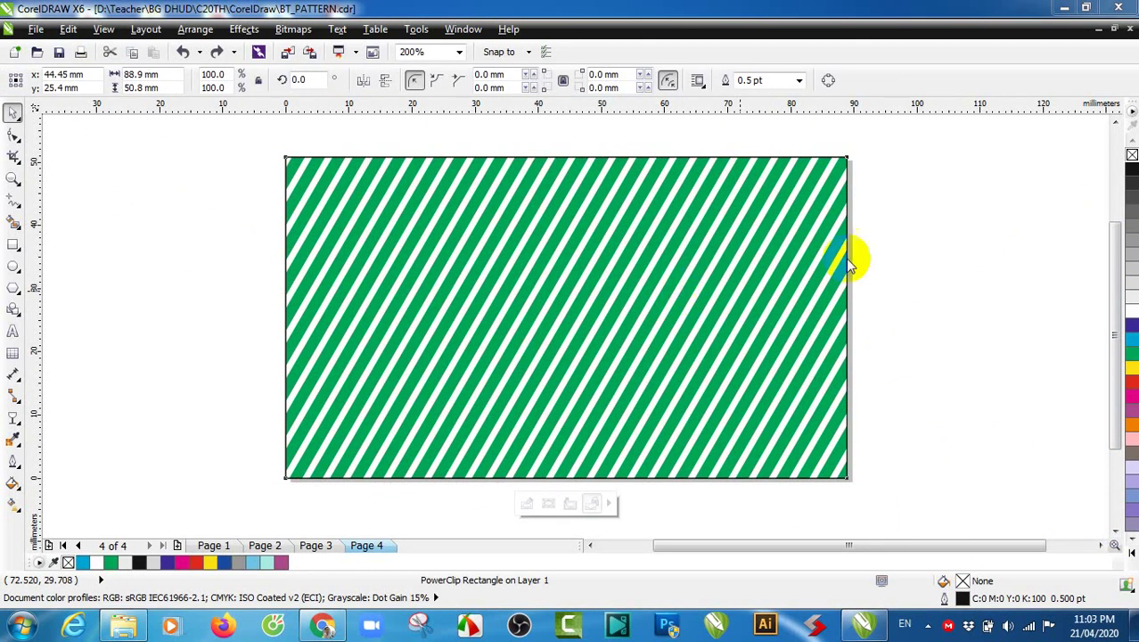
pyautogui.click(727, 261)
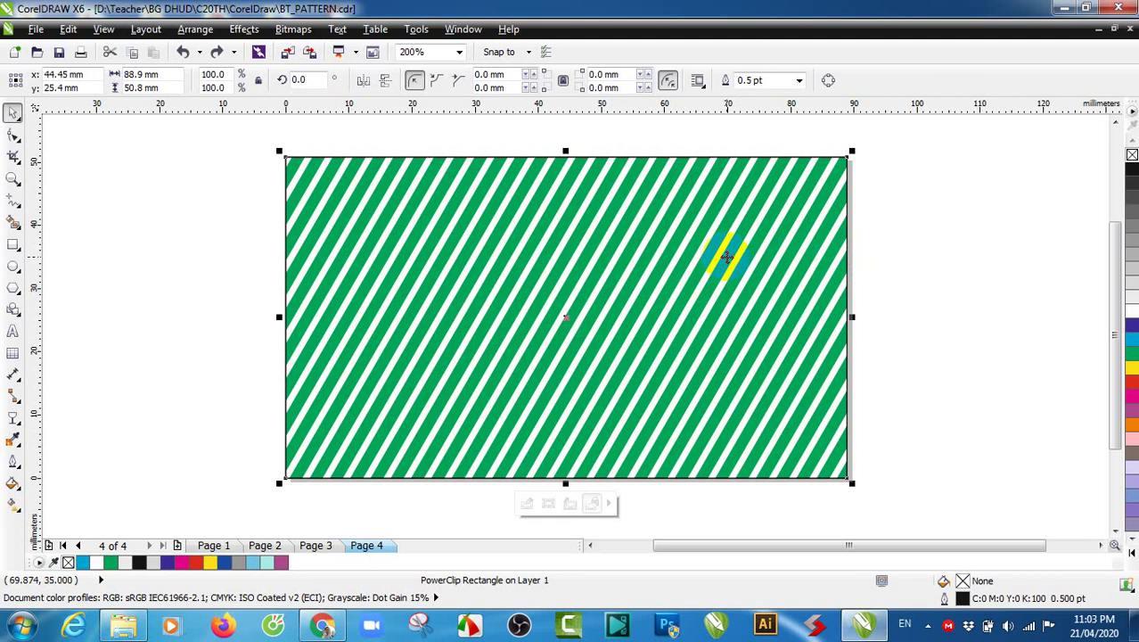
pyautogui.rightClick(728, 260)
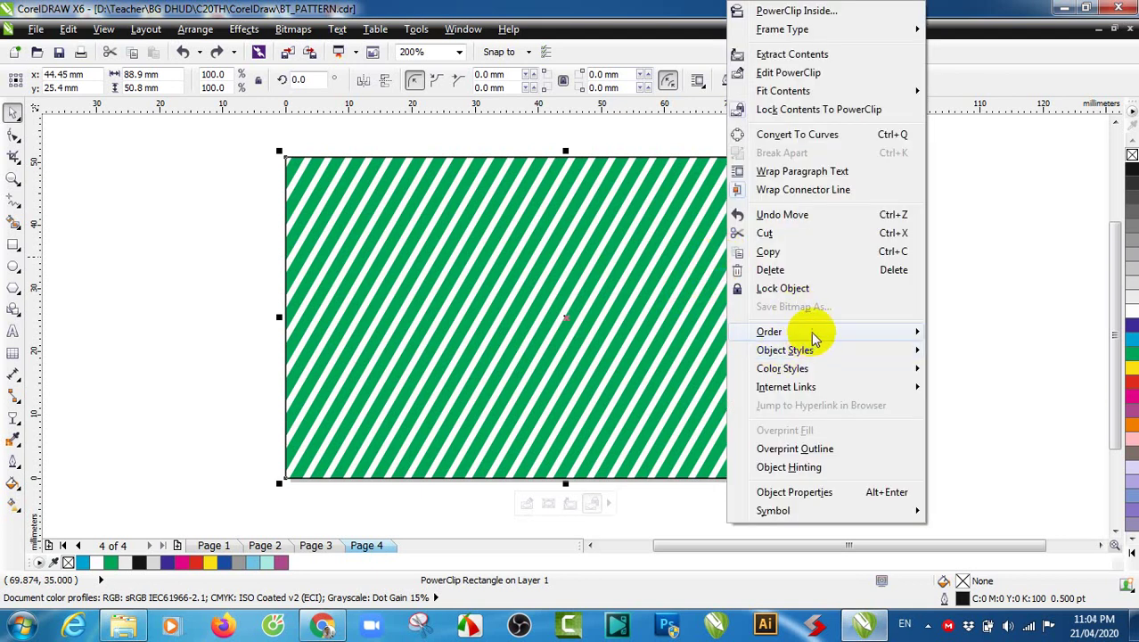
pyautogui.moveTo(812, 328)
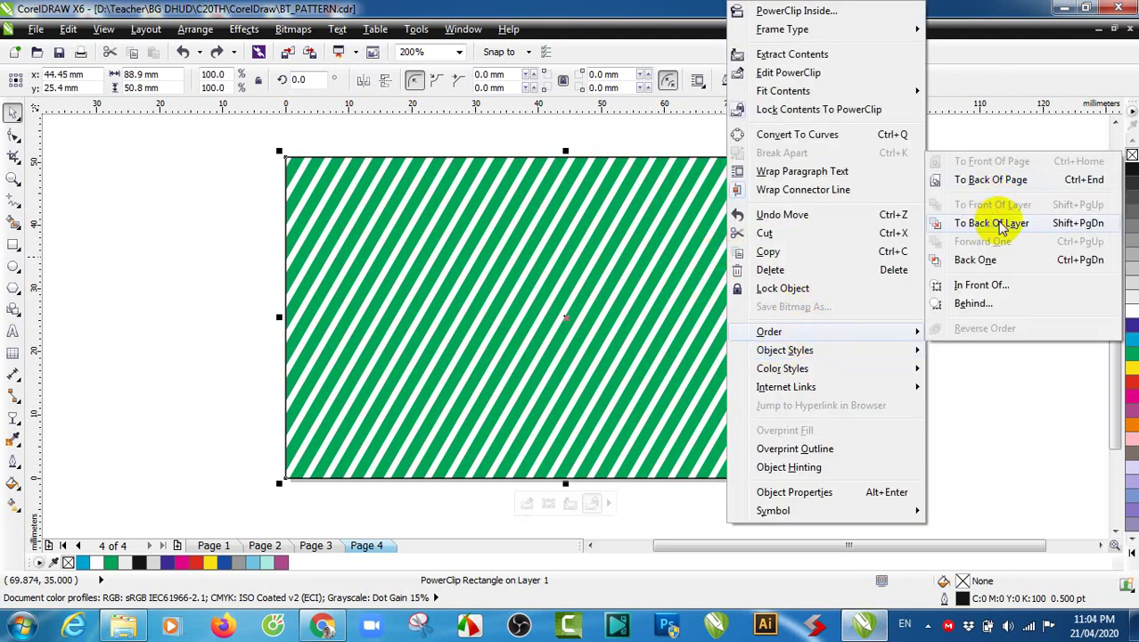
pyautogui.click(992, 224)
pyautogui.click(1006, 279)
# Delete the separate green background rectangle covering the striped PowerClip.
pyautogui.click(742, 288)
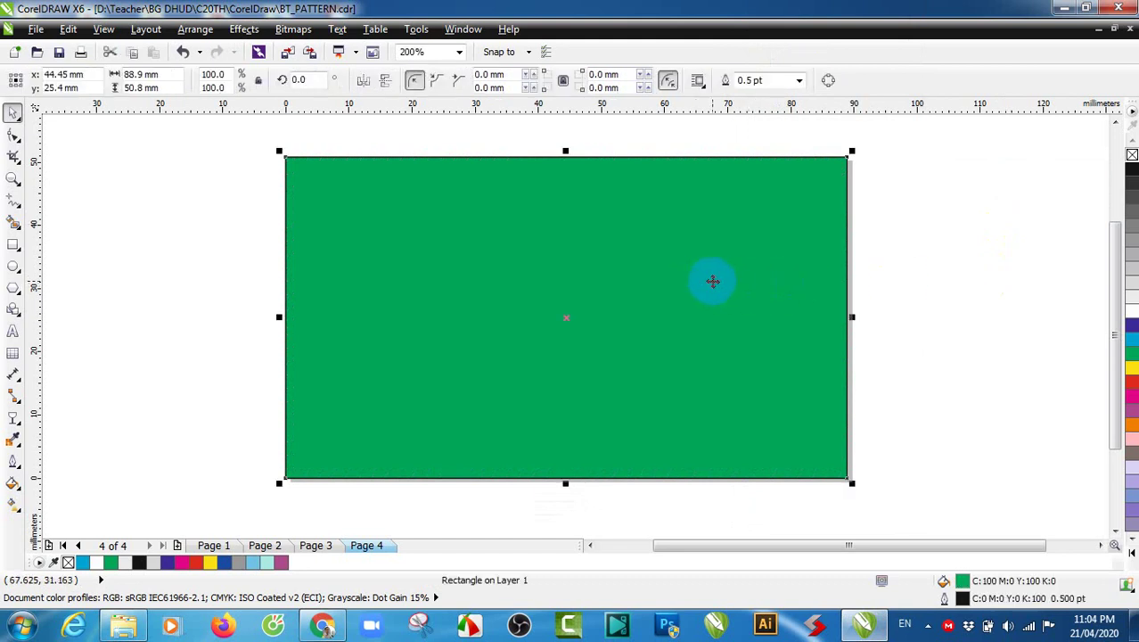
pyautogui.rightClick(674, 284)
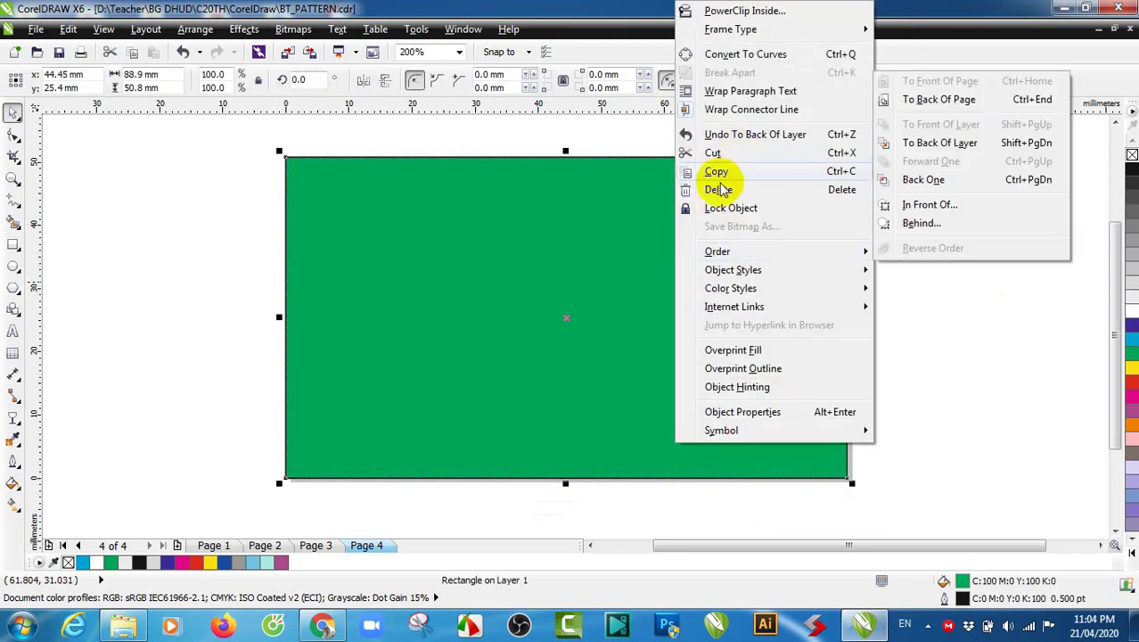
pyautogui.click(722, 189)
# Fill the striped PowerClip rectangle itself with green (C:100 Y:100).
pyautogui.click(739, 282)
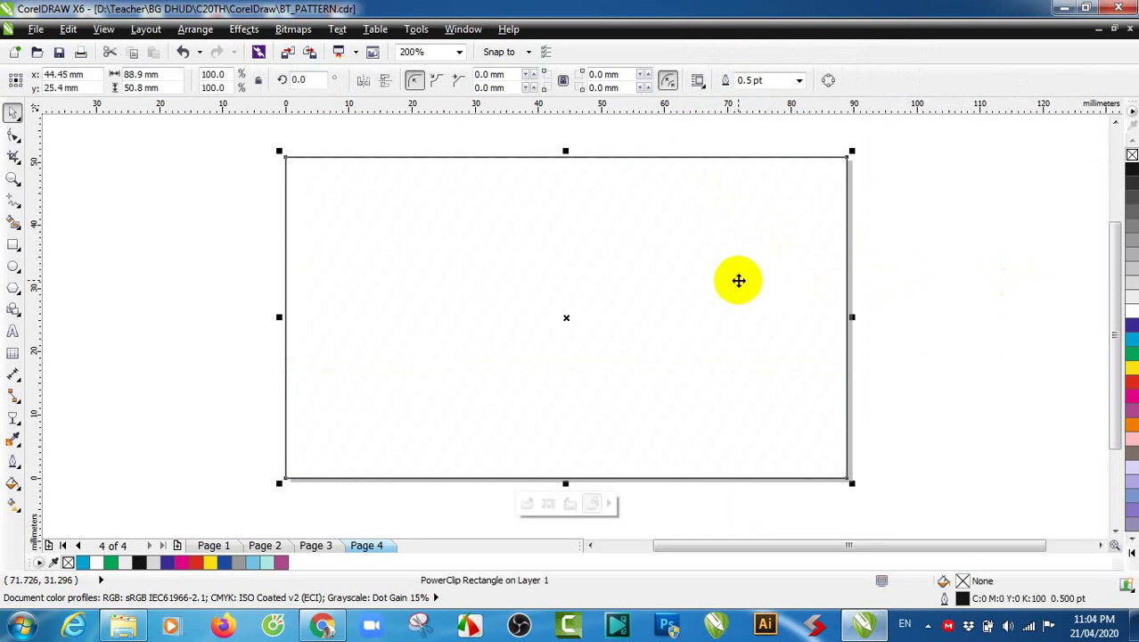
pyautogui.click(1129, 359)
pyautogui.click(963, 326)
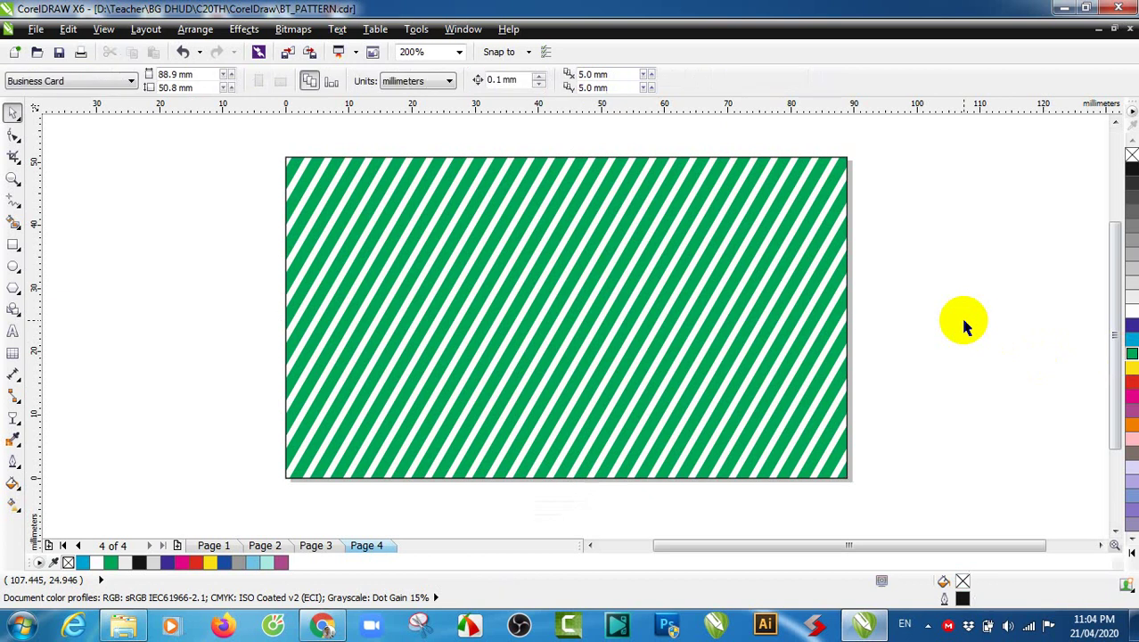
# Fill the striped PowerClip rectangle with cyan (C:100), leaving the document's default object properties as they are.
pyautogui.click(1130, 346)
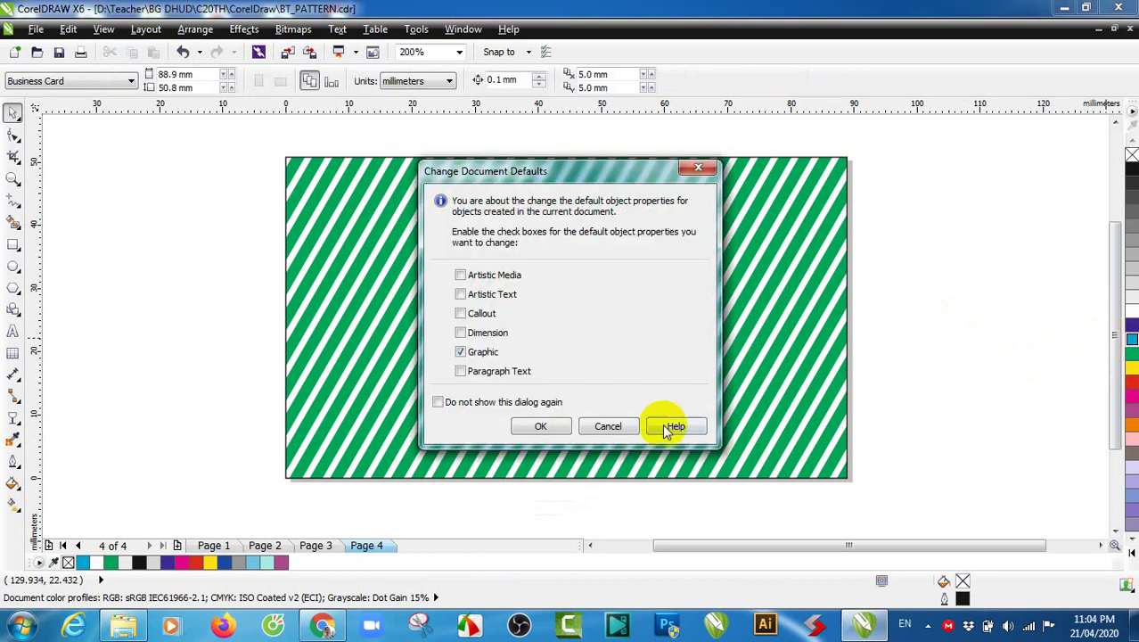
pyautogui.click(616, 425)
pyautogui.click(736, 390)
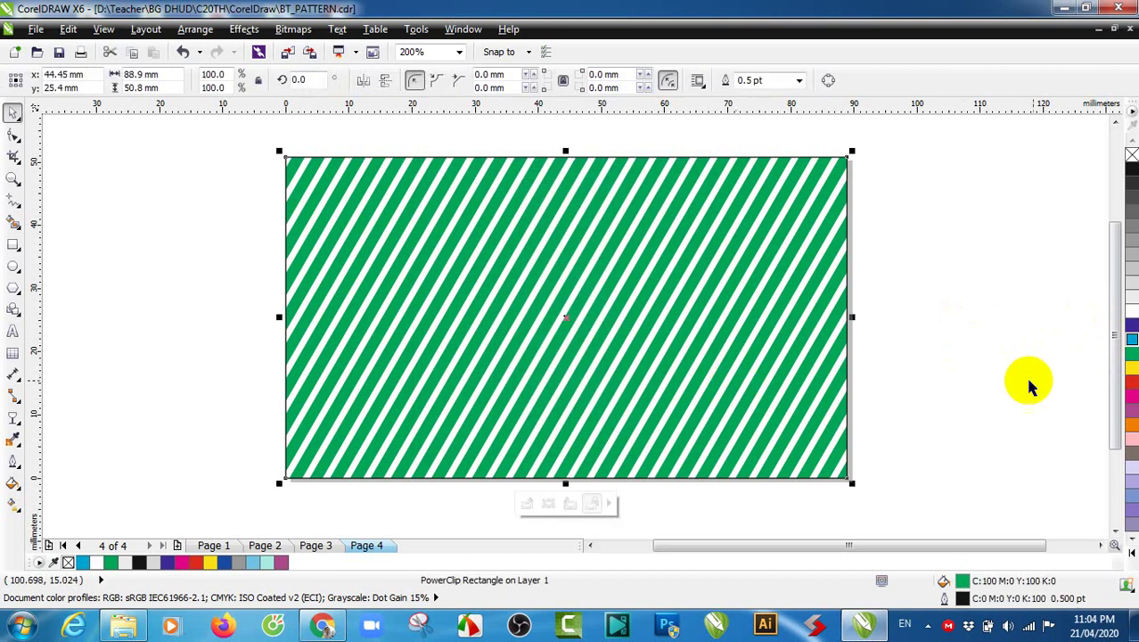
pyautogui.click(1129, 341)
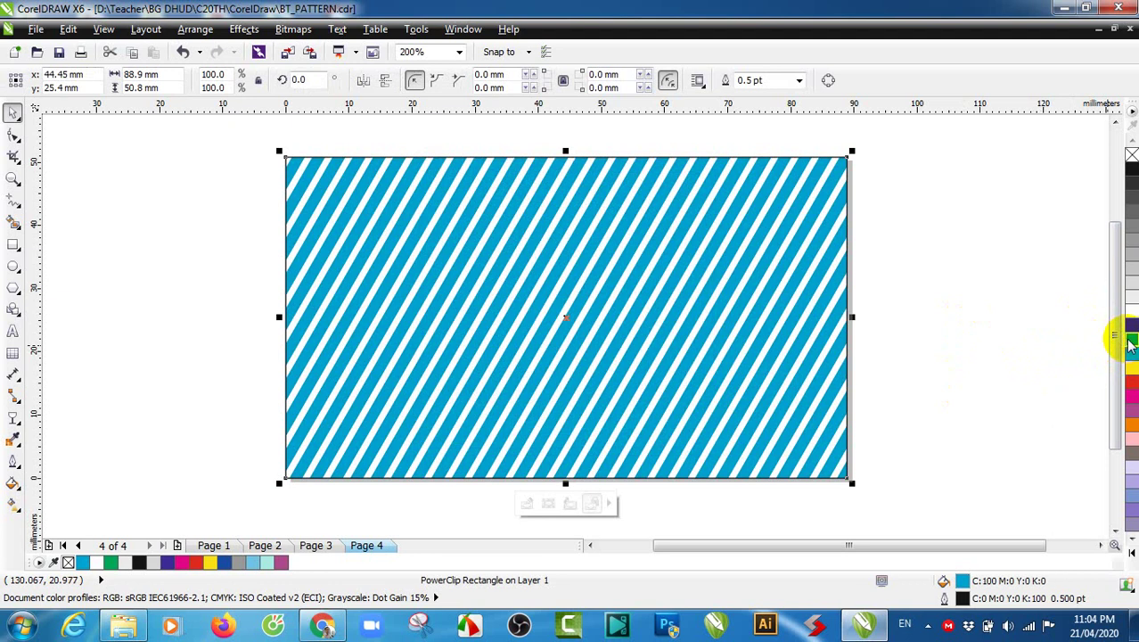
# Try 10% black, 20% black and white fills on the PowerClip rectangle, and return it to cyan (C:100).
pyautogui.click(1131, 304)
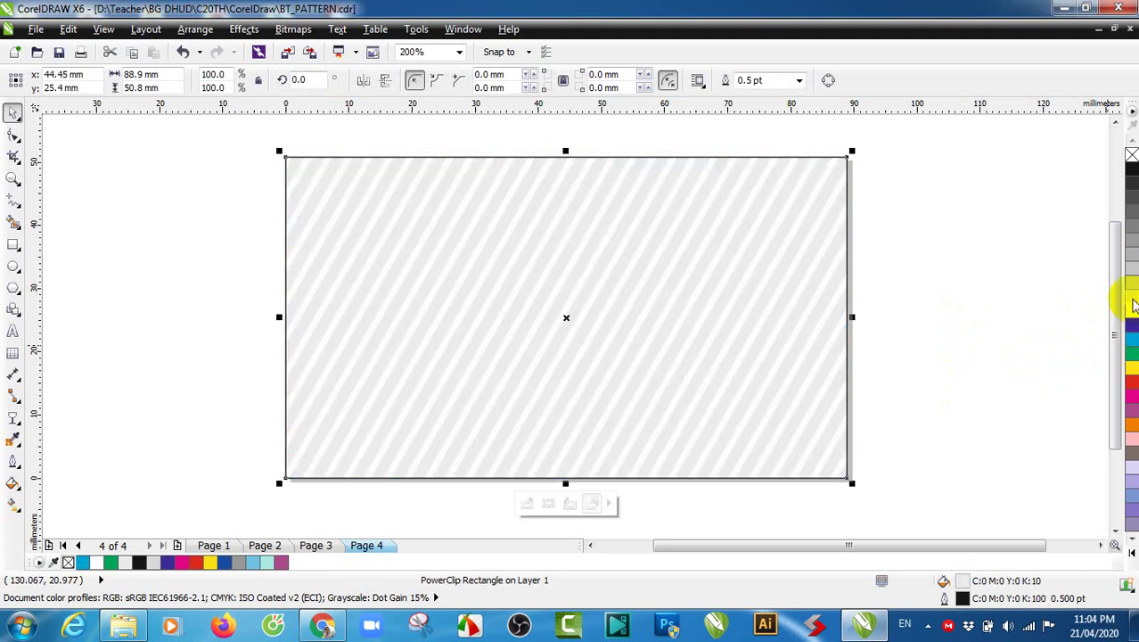
pyautogui.click(1131, 288)
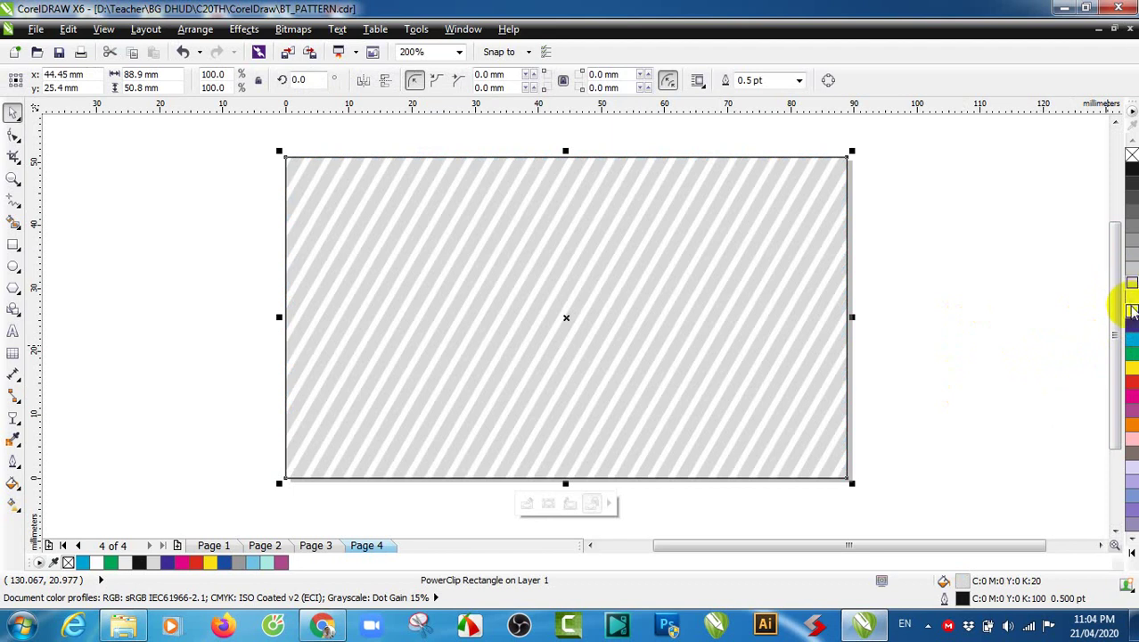
pyautogui.click(1131, 312)
pyautogui.click(1134, 300)
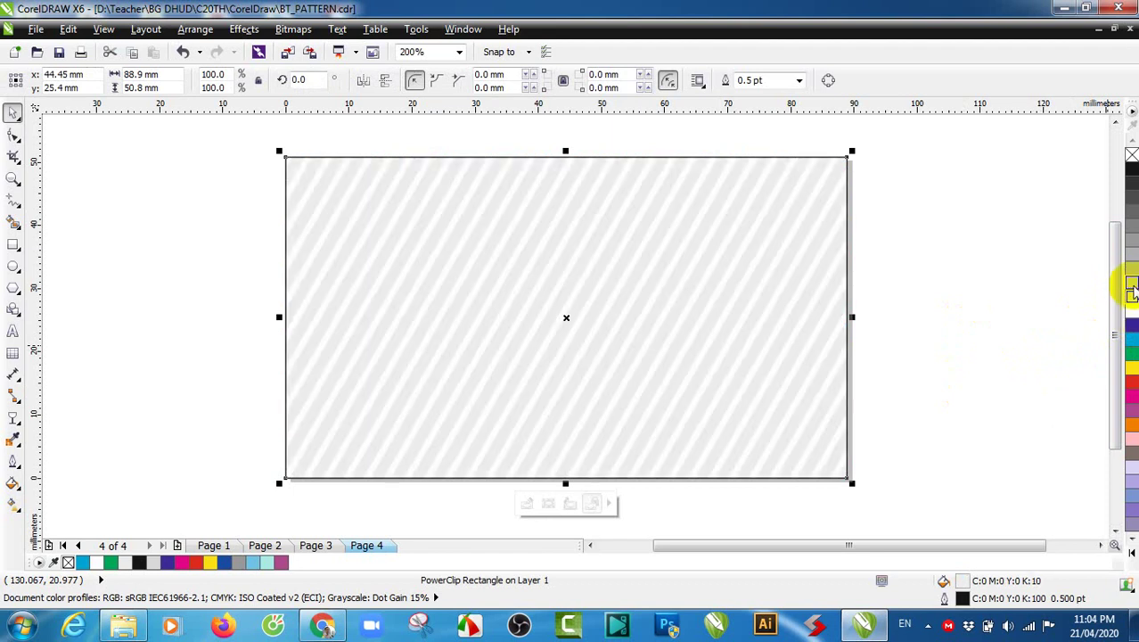
pyautogui.click(1132, 288)
pyautogui.click(1132, 345)
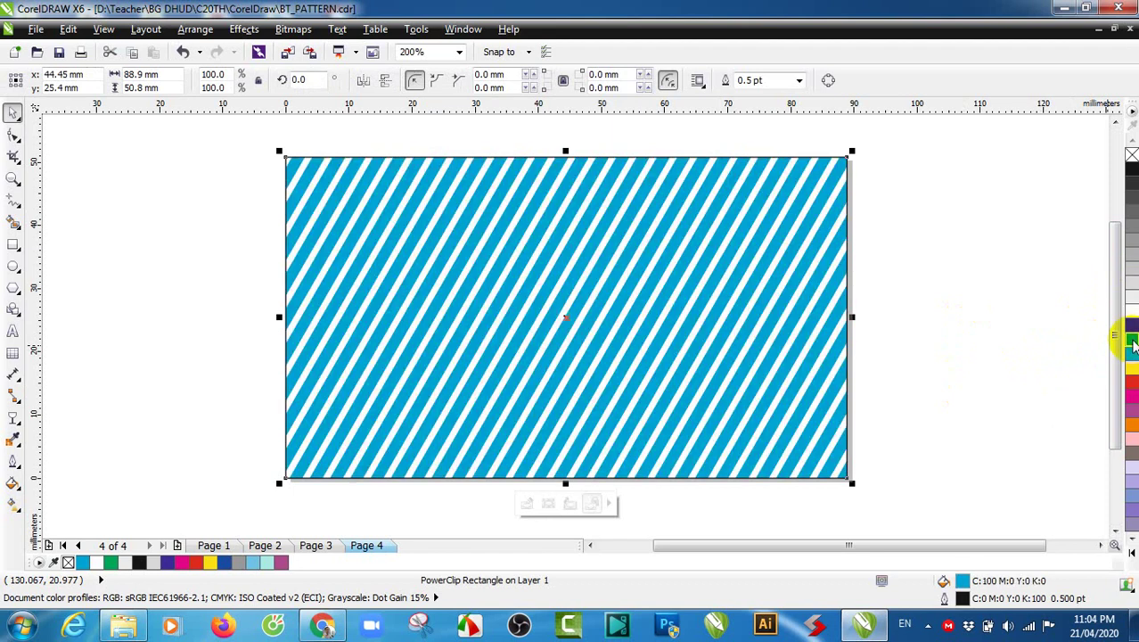
pyautogui.click(990, 319)
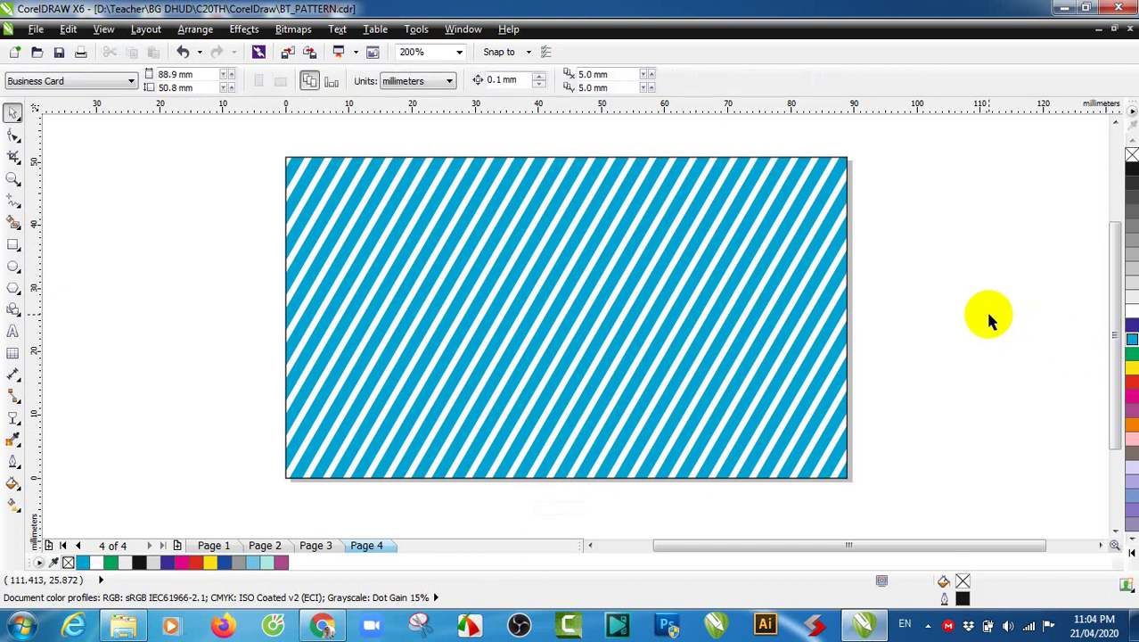
# Open the cyan PowerClip's contents for editing and fill the strip group with 10% black.
pyautogui.click(768, 326)
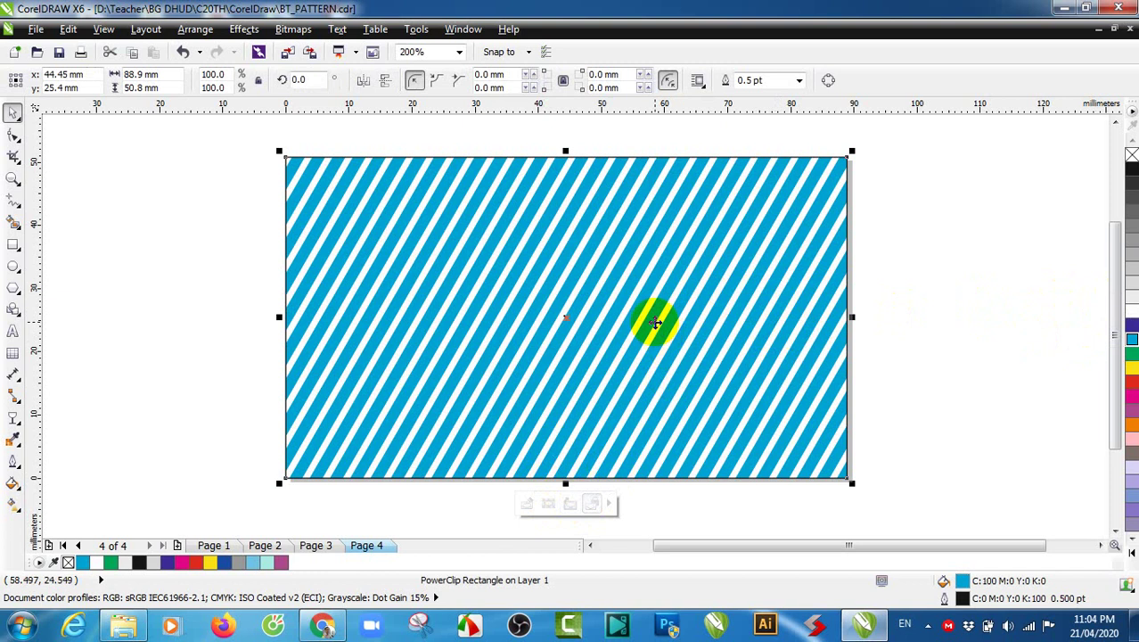
pyautogui.rightClick(657, 323)
pyautogui.moveTo(723, 95)
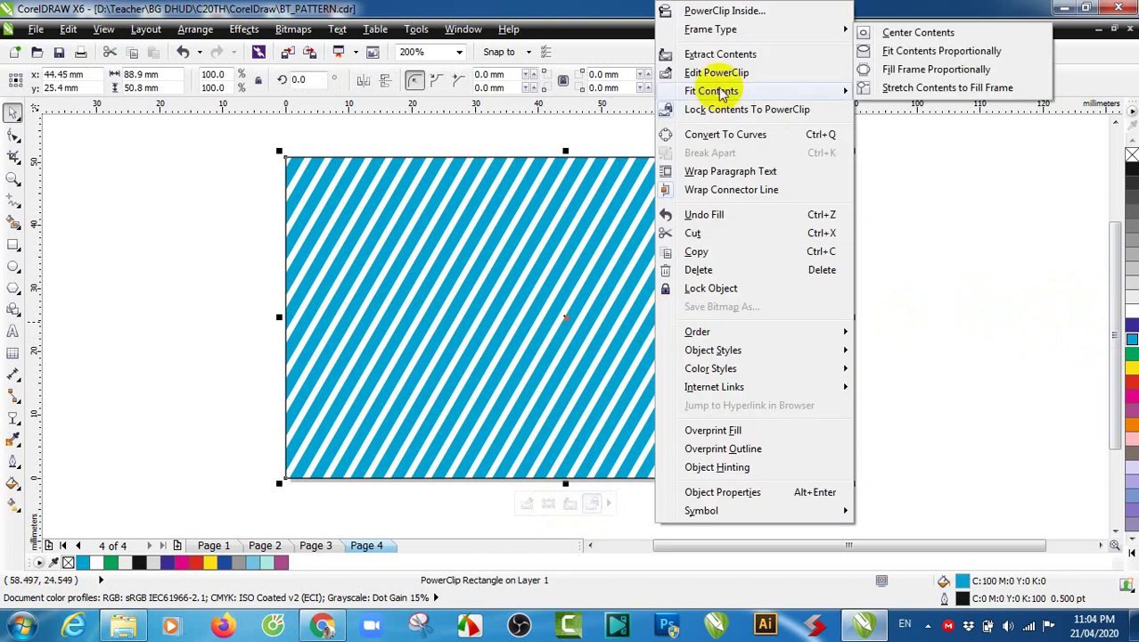
pyautogui.click(895, 237)
pyautogui.rightClick(657, 264)
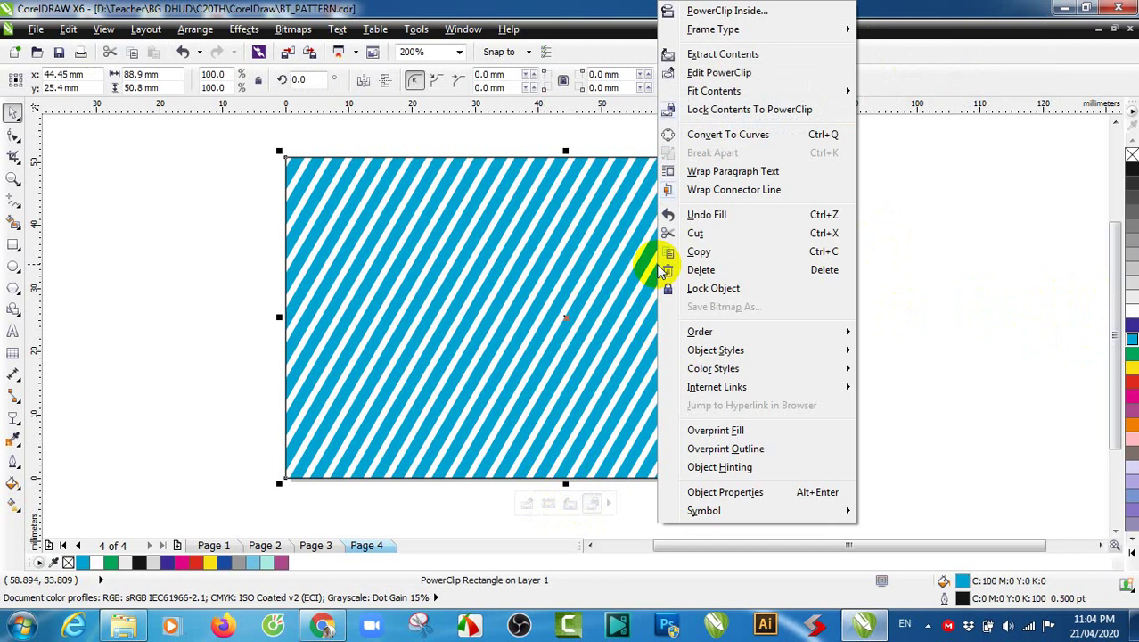
pyautogui.click(718, 73)
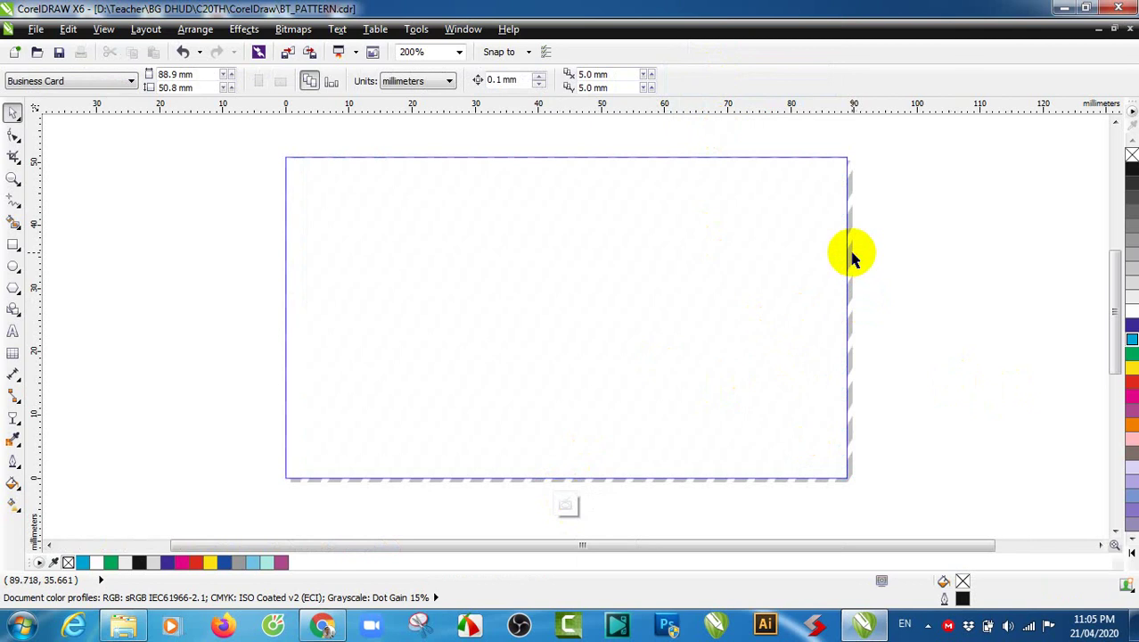
pyautogui.click(767, 306)
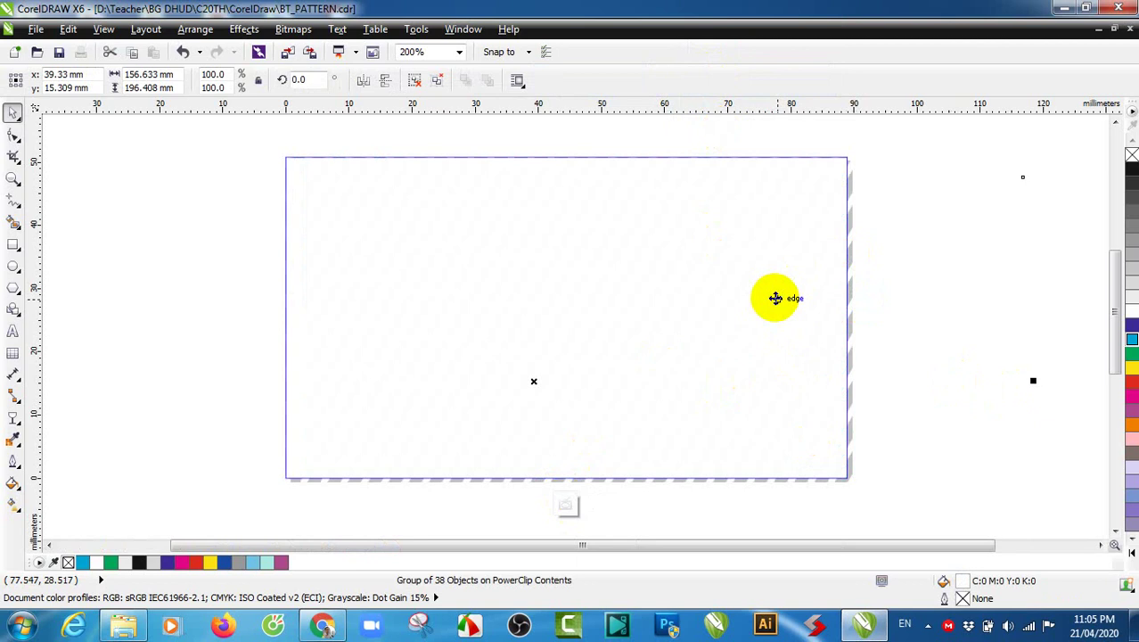
pyautogui.click(1134, 302)
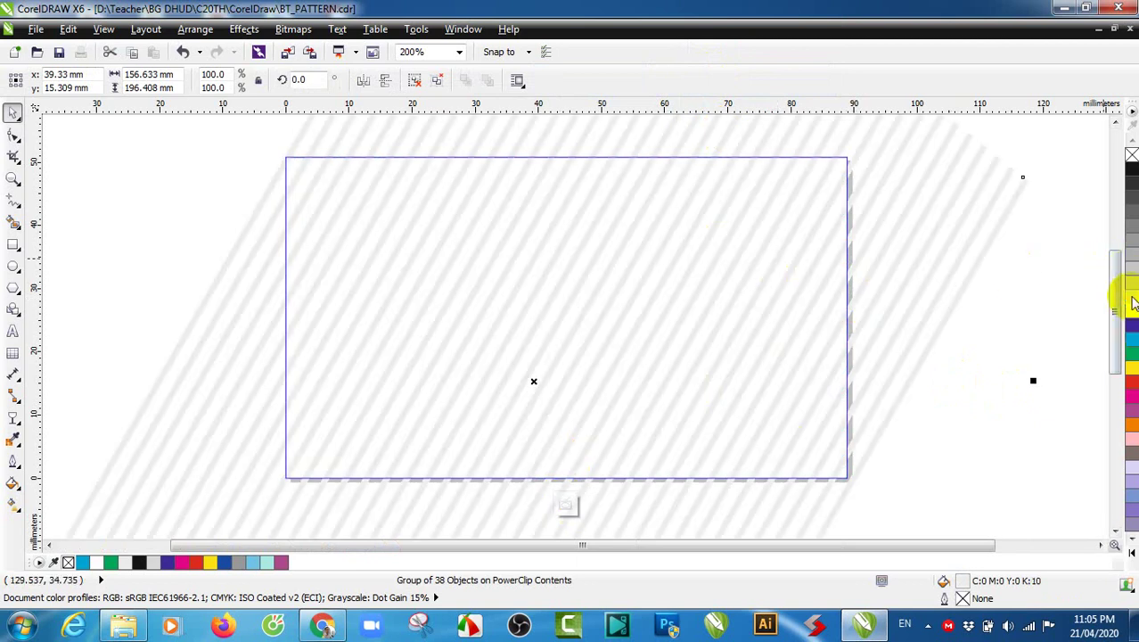
# Finish editing the PowerClip contents and leave nothing selected on the page.
pyautogui.click(976, 412)
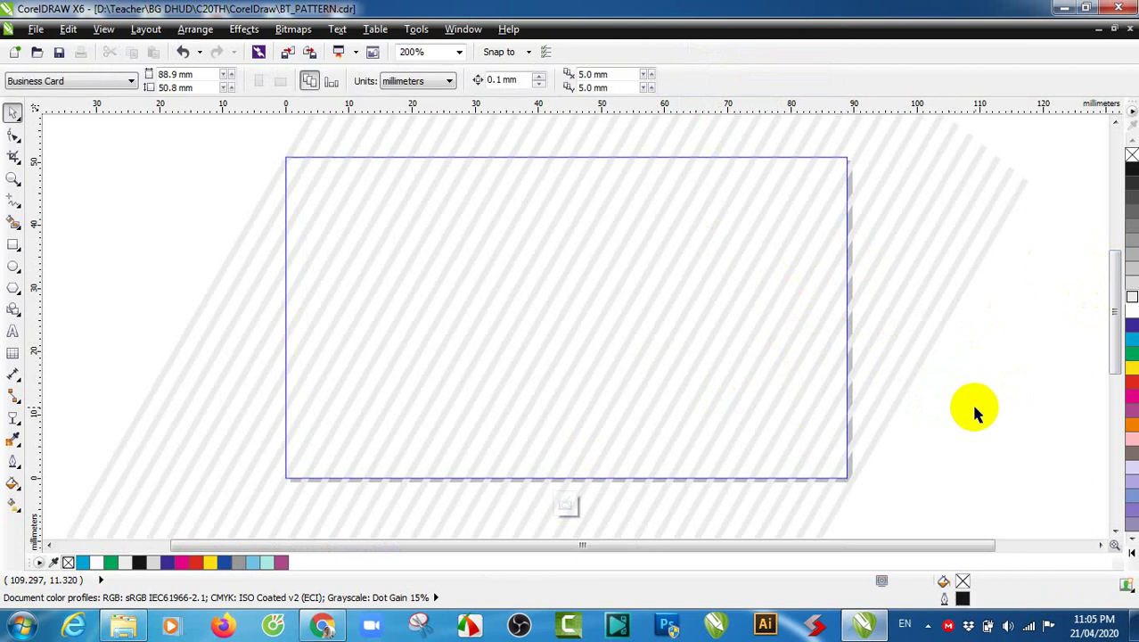
pyautogui.click(567, 505)
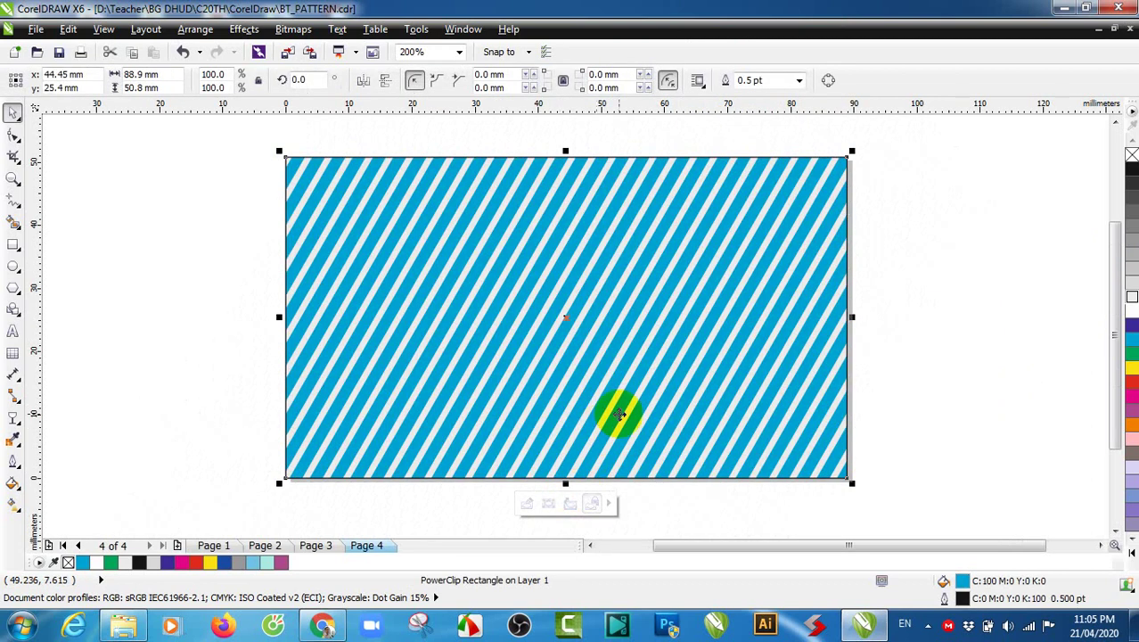
pyautogui.click(986, 350)
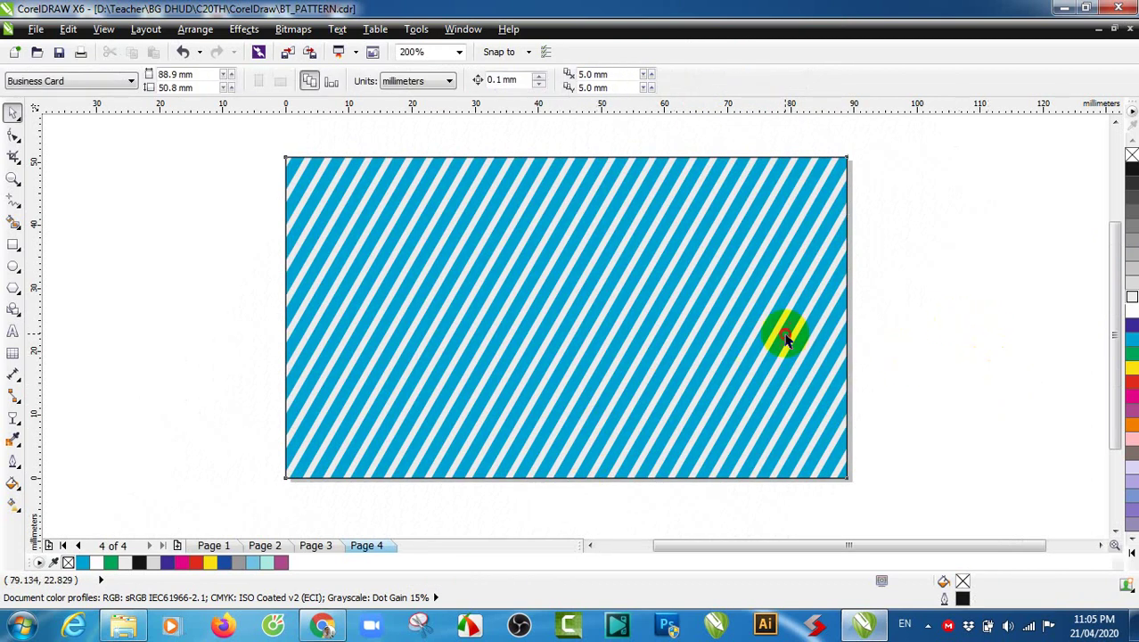
# Fill the striped PowerClip rectangle itself with white (C:0 M:0 Y:0 K:0) and deselect it.
pyautogui.click(792, 334)
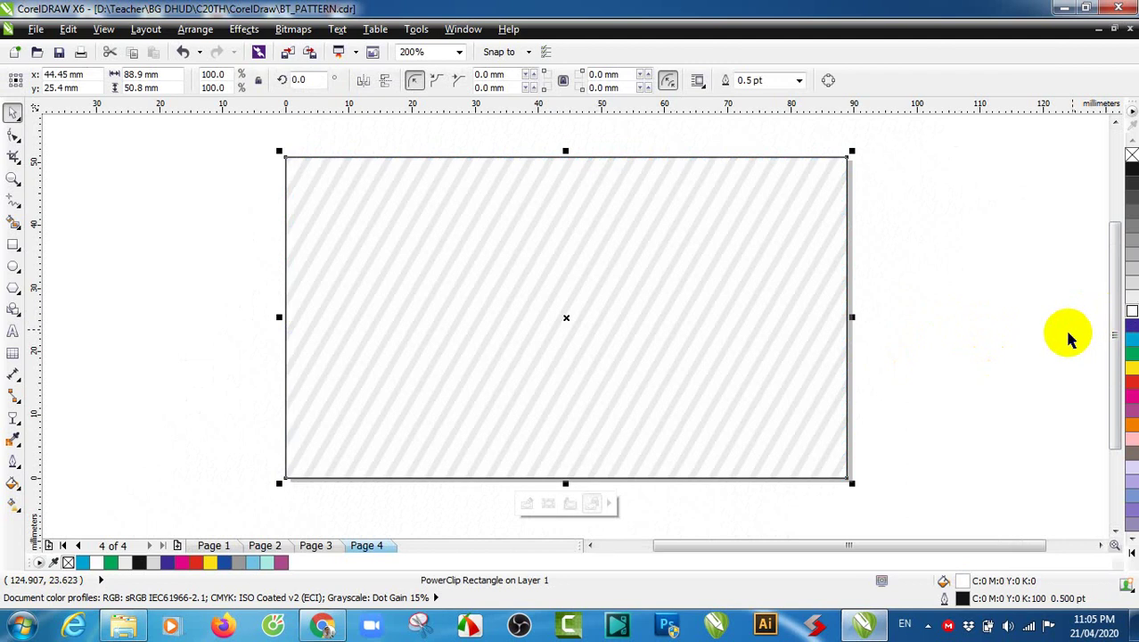
pyautogui.click(979, 376)
pyautogui.scroll(-1, 694, 394)
pyautogui.hotkey('ctrl', 'd')
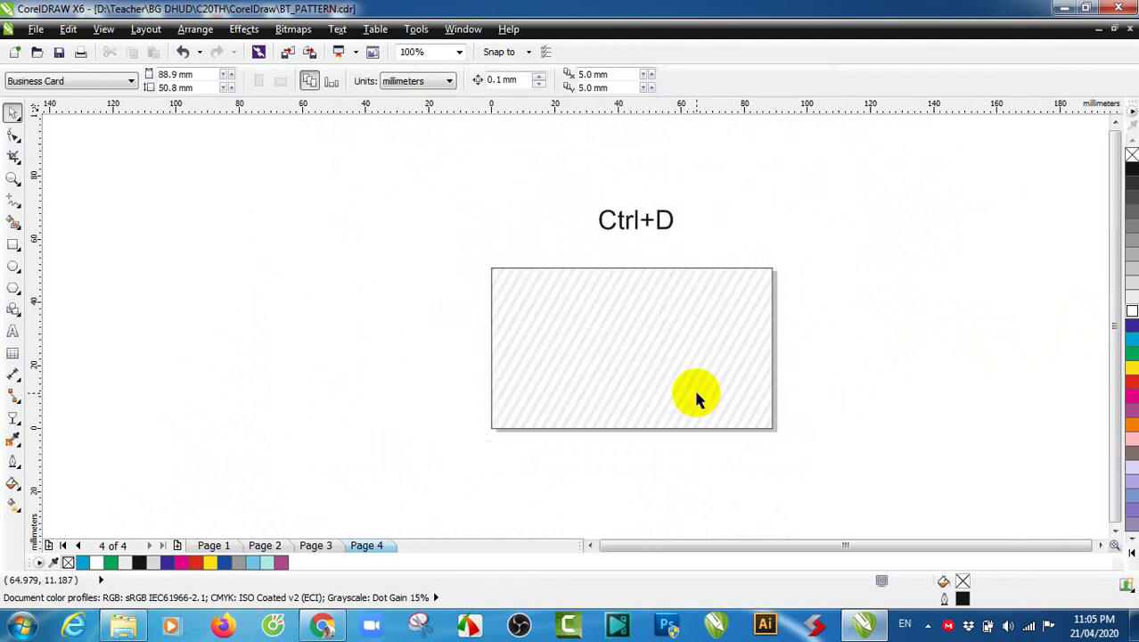
pyautogui.scroll(1, 698, 398)
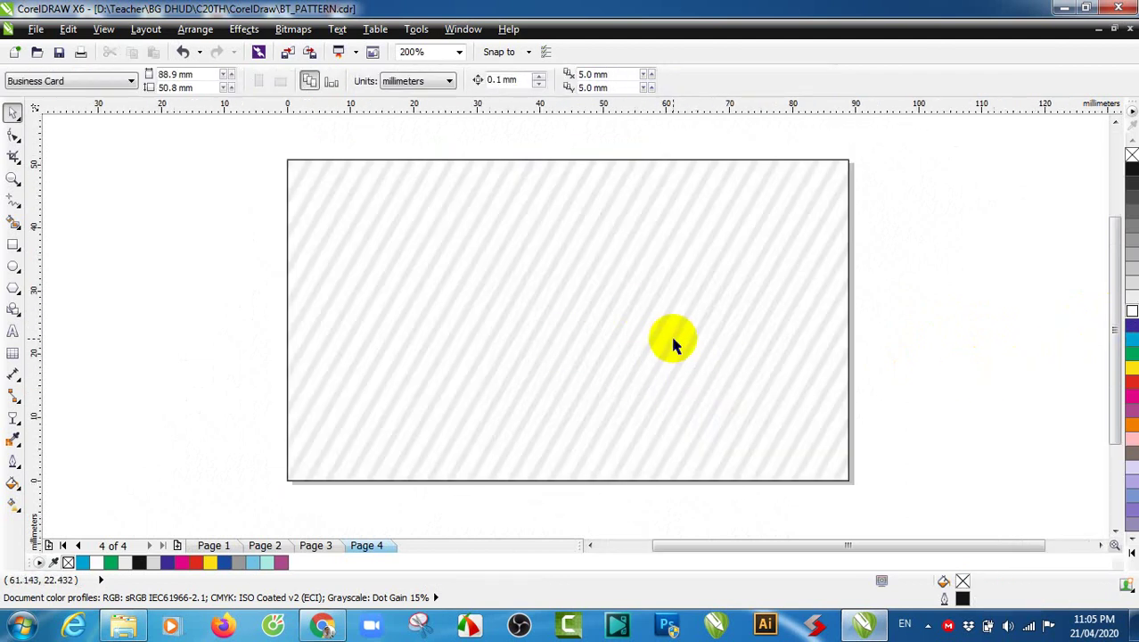